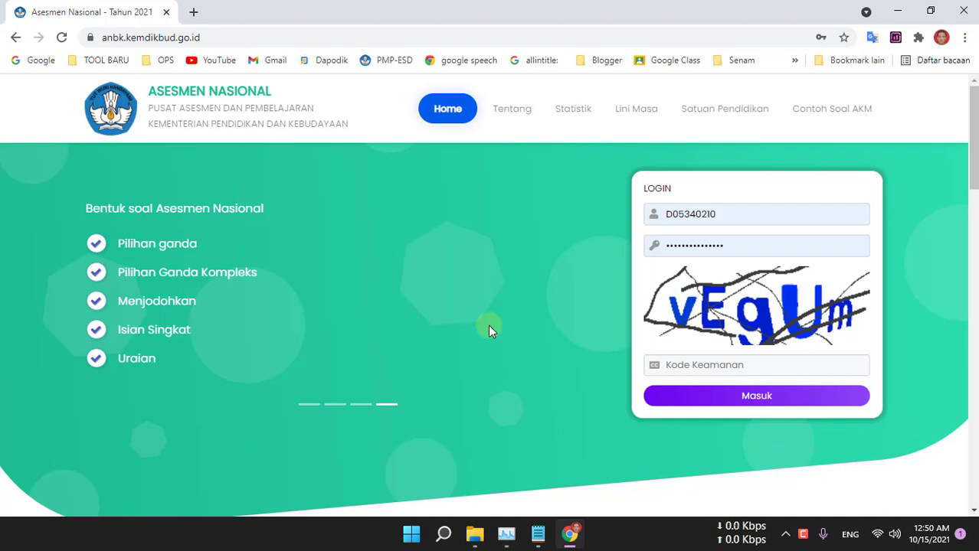
Enter the security code shown in the login form's captcha image and sign in to the Asesmen Nasional site
click(685, 365)
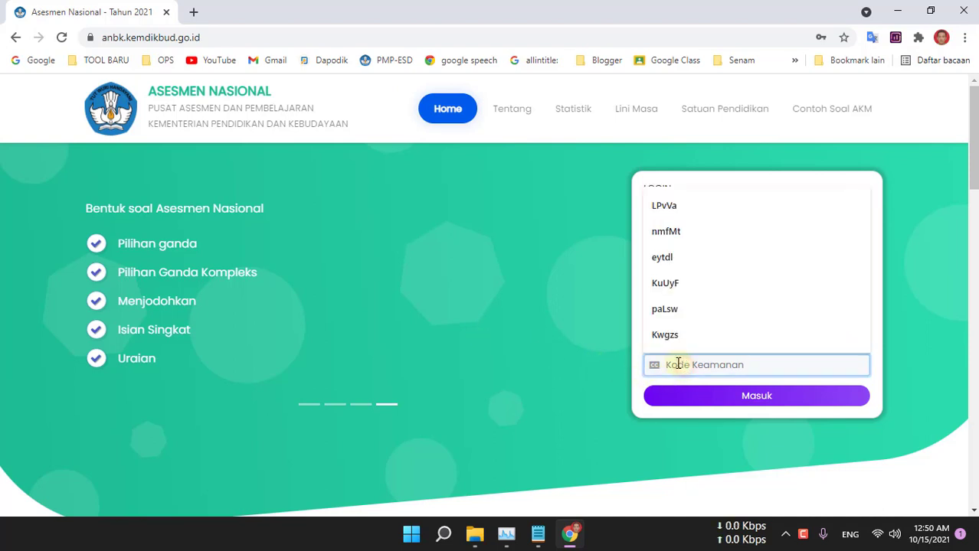
text(vE)
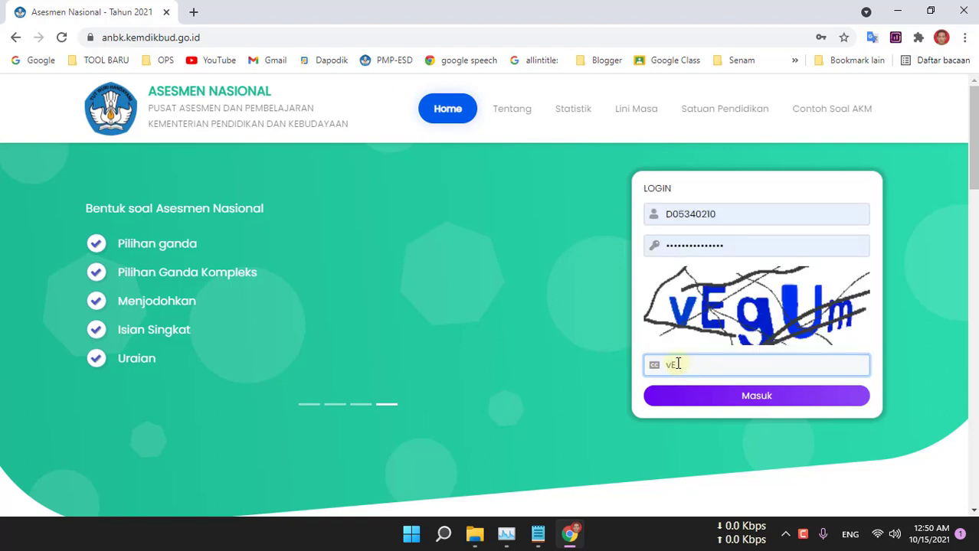
text(gUm)
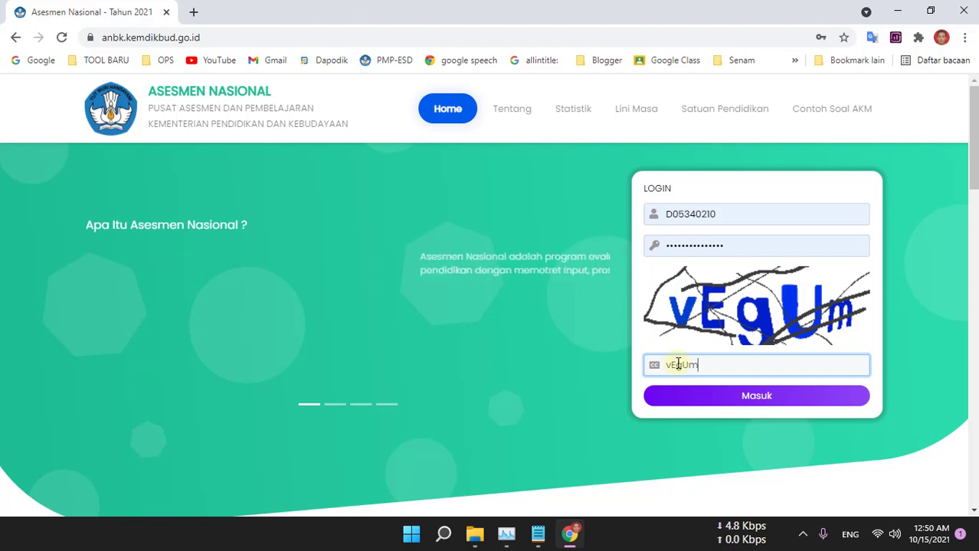
click(695, 395)
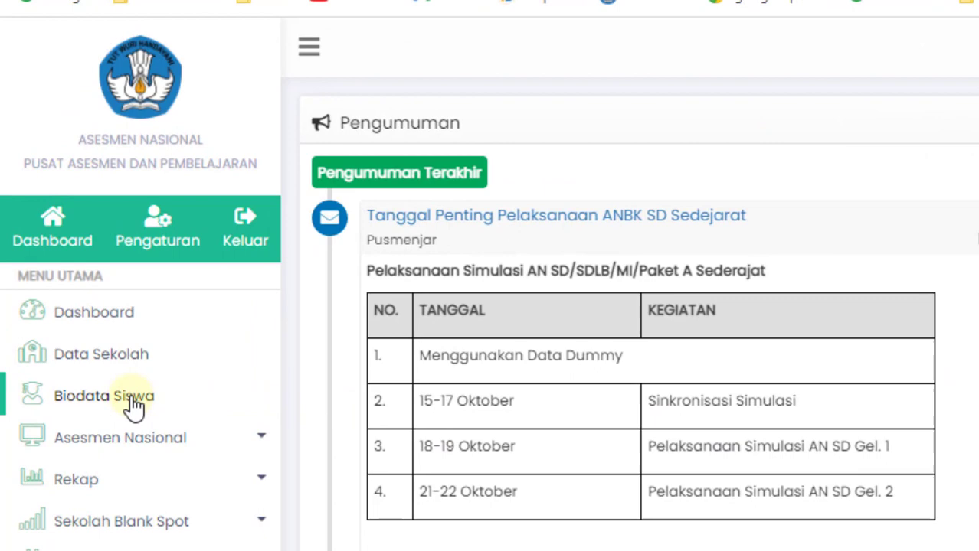
Open the student biodata page, retrieve the participant data from BIO-AN and acknowledge the completed retrieval
click(134, 408)
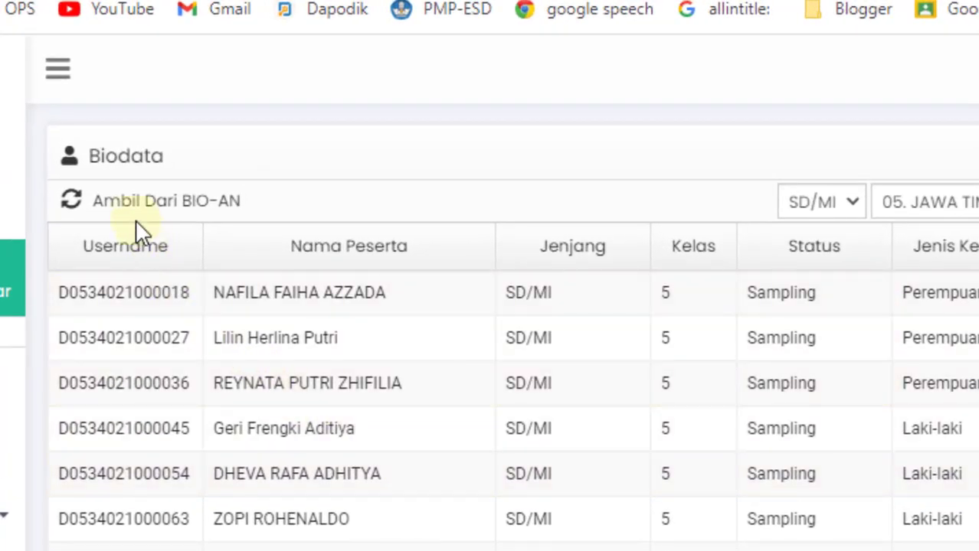
click(122, 197)
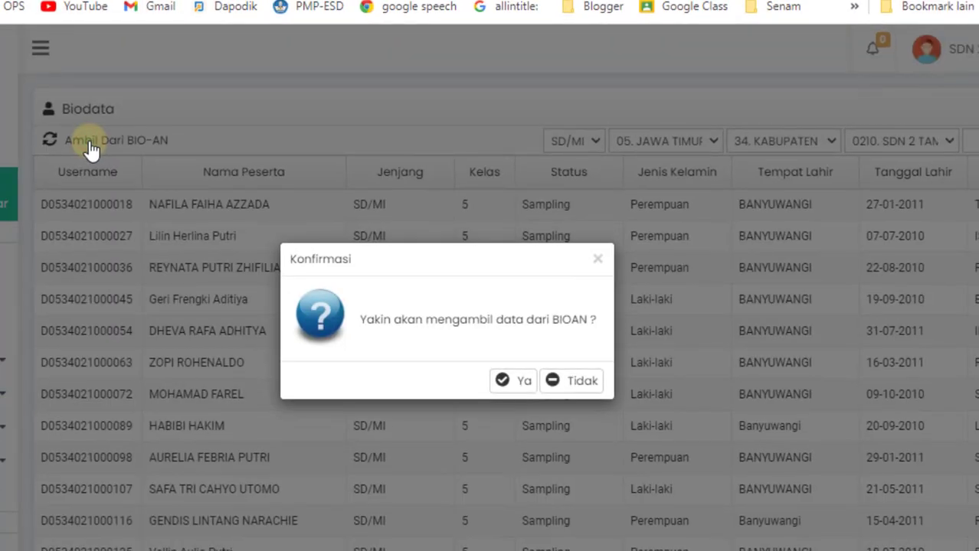
click(503, 380)
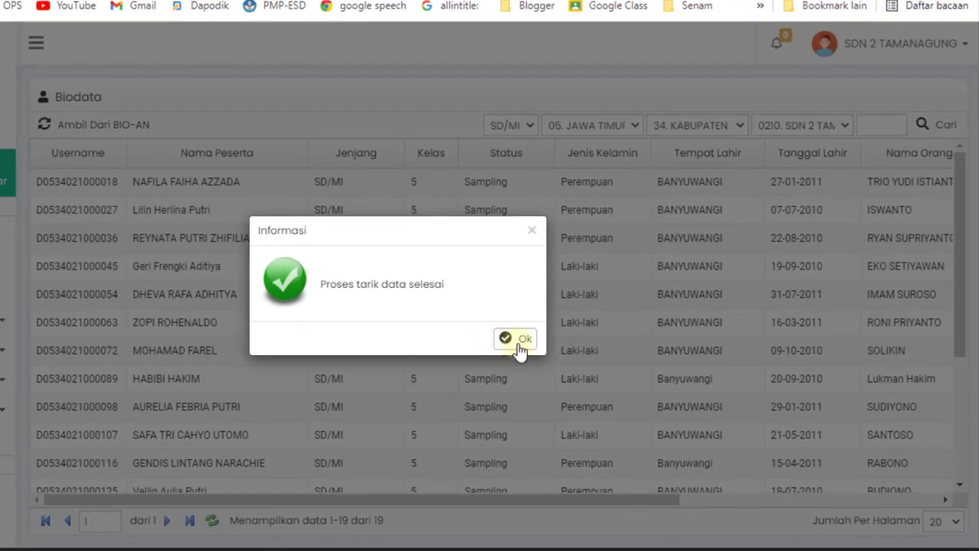
click(520, 351)
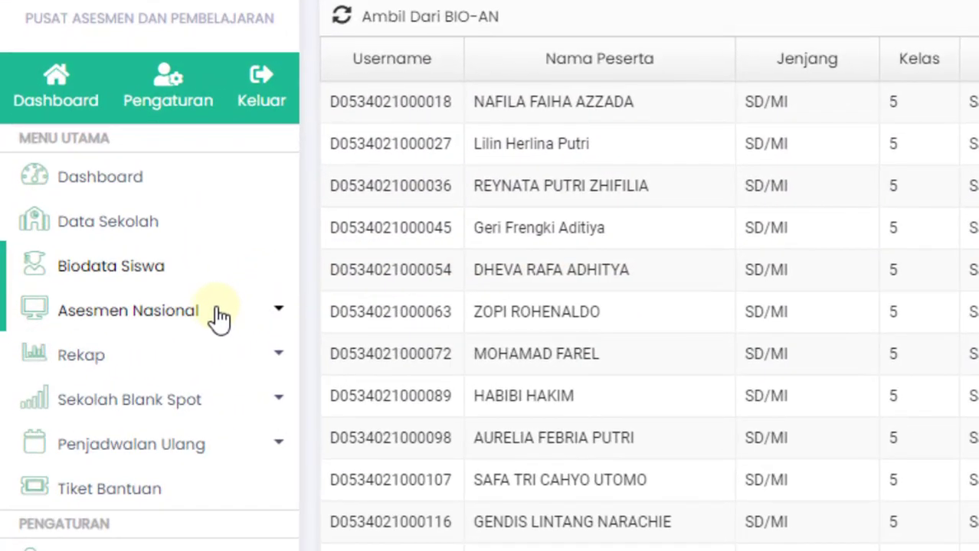
Open the Pengaturan Sesi page of the Asesmen Nasional section
click(216, 310)
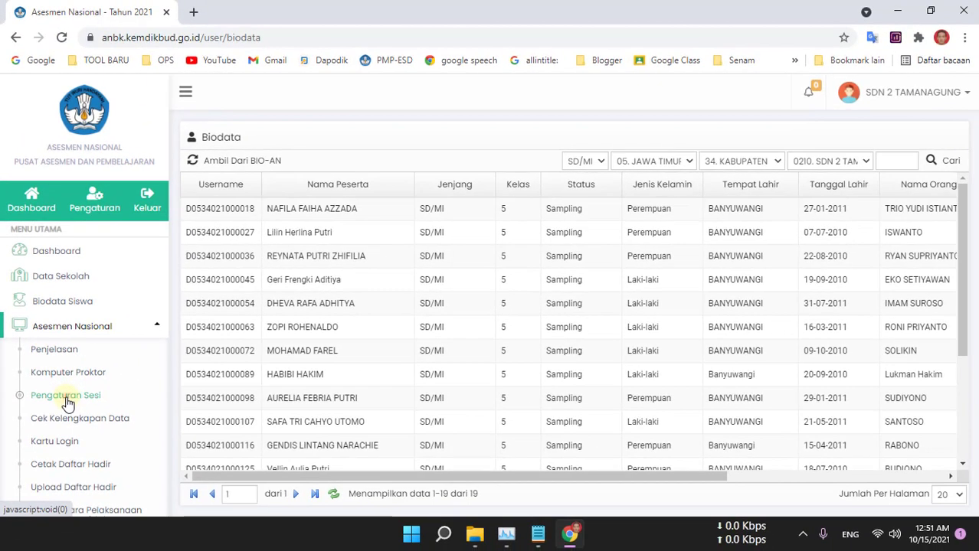
click(74, 408)
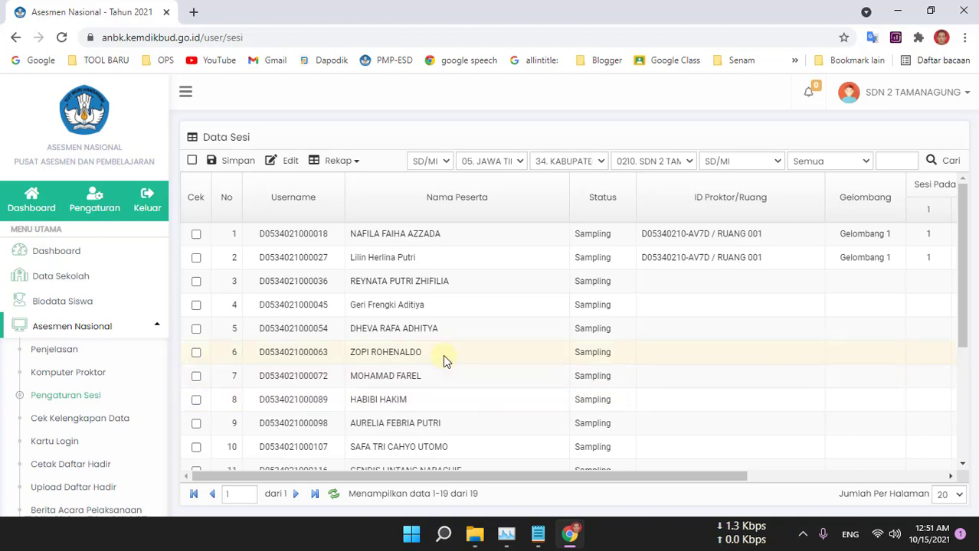
Switch to File Explorer and open the LATIHAN PENJADWALAN 1 workbook from the Music folder in Excel
click(473, 539)
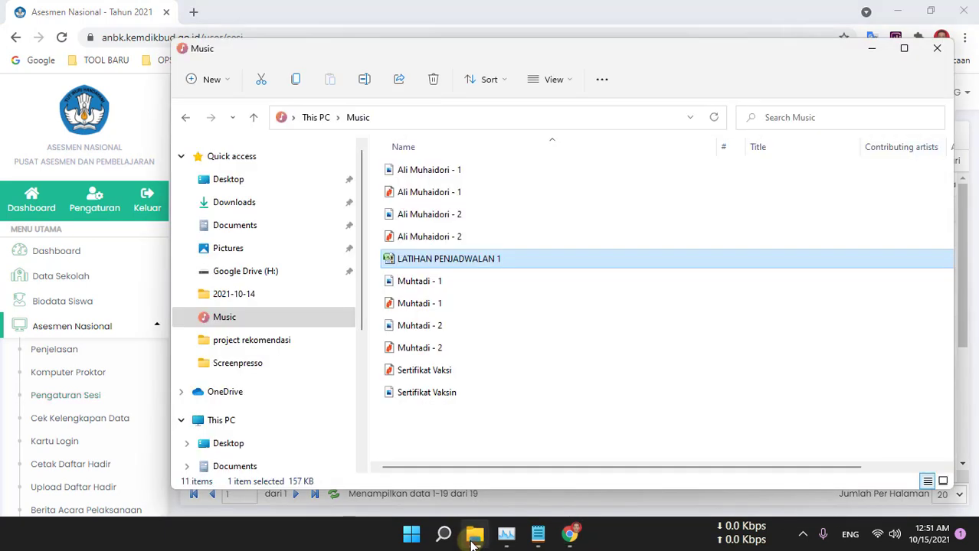
mouse_move(455, 266)
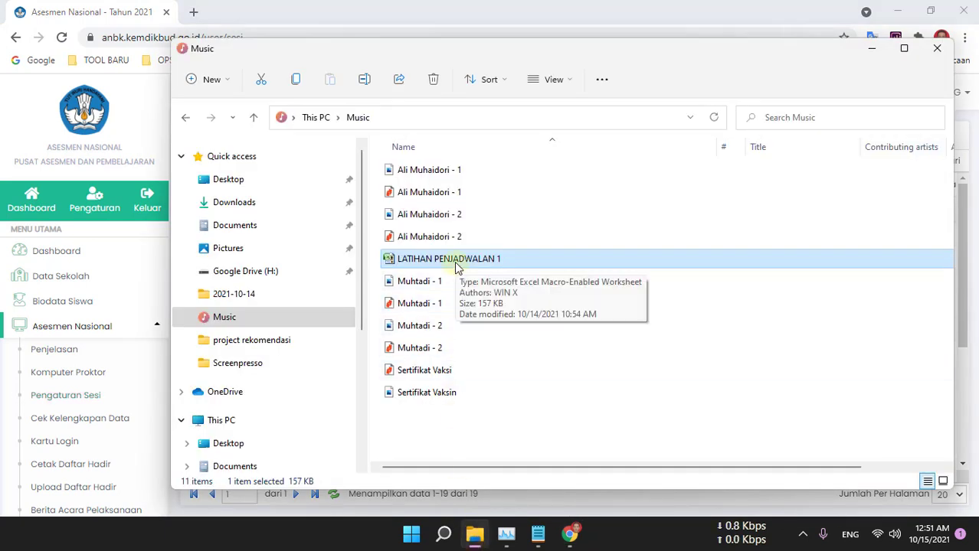
double_click(455, 260)
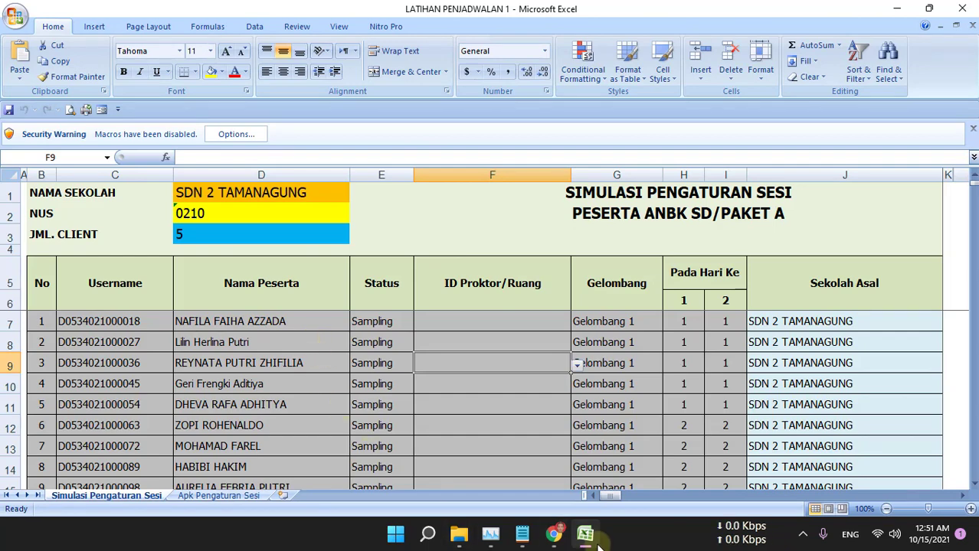
Switch back to Chrome, download the Data Sesi recap as an Excel file and open the downloaded workbook
click(557, 538)
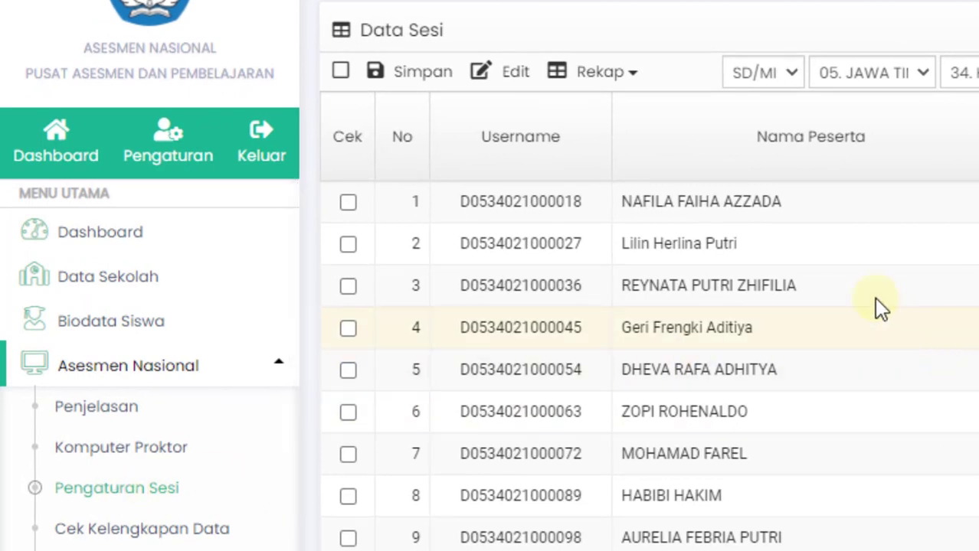
click(639, 81)
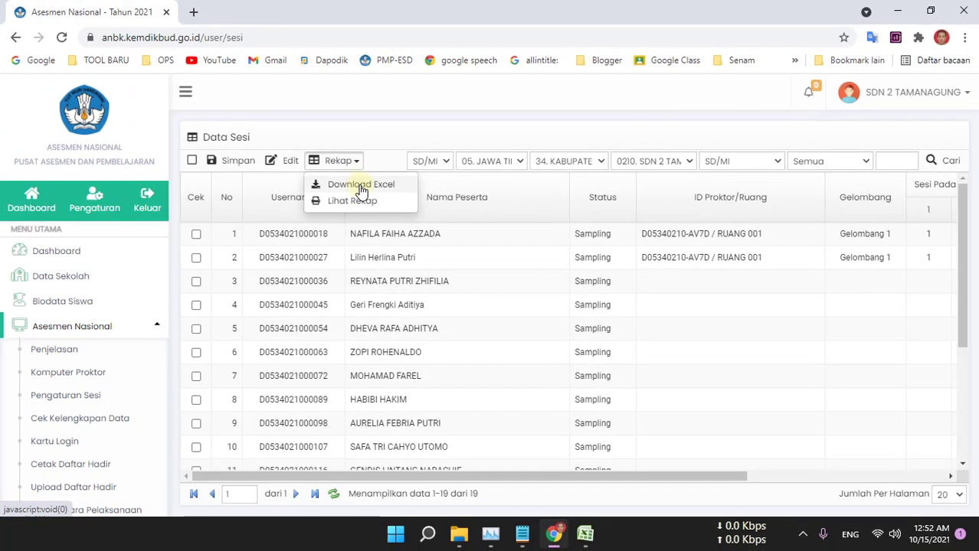
click(361, 186)
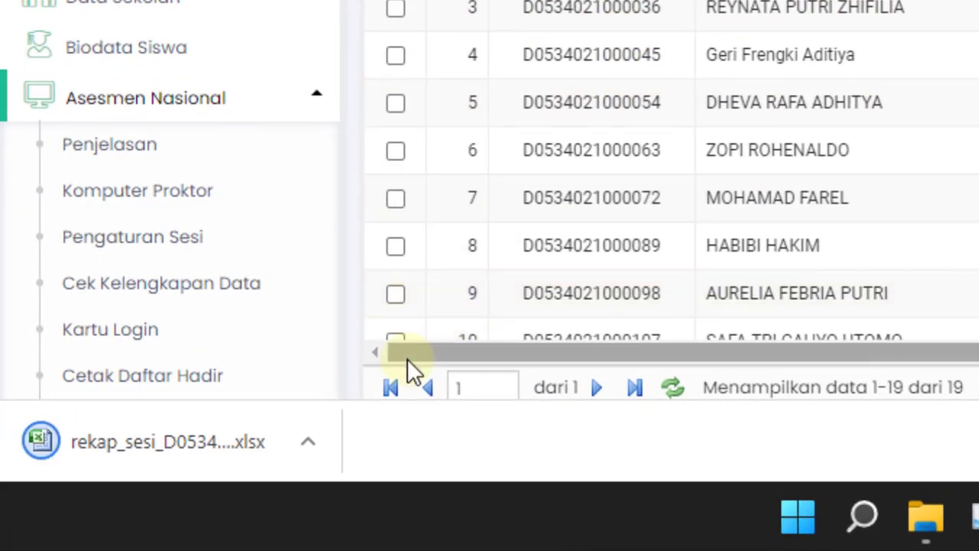
click(166, 447)
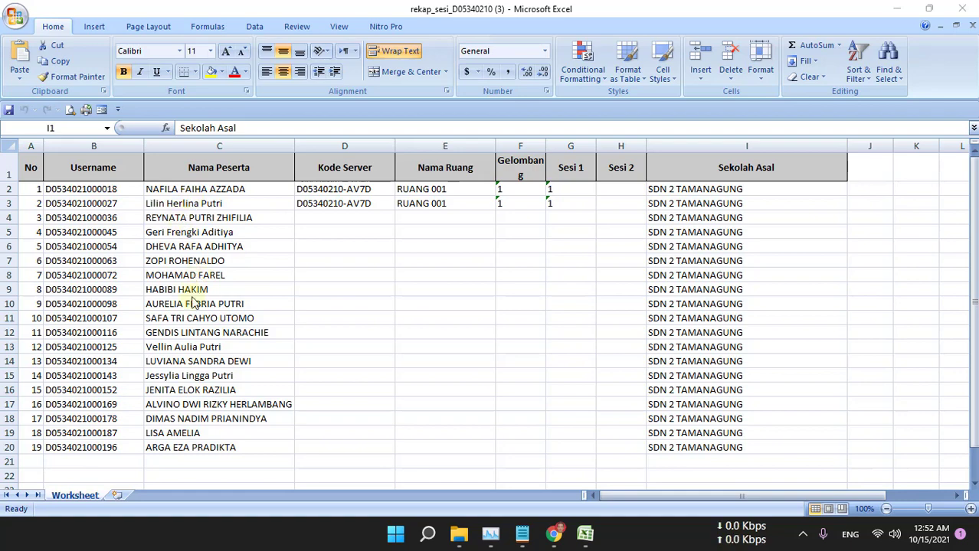
Switch to the LATIHAN PENJADWALAN 1 workbook and examine both sheets, including the end of the participant list on Simulasi Pengaturan Sesi
click(900, 10)
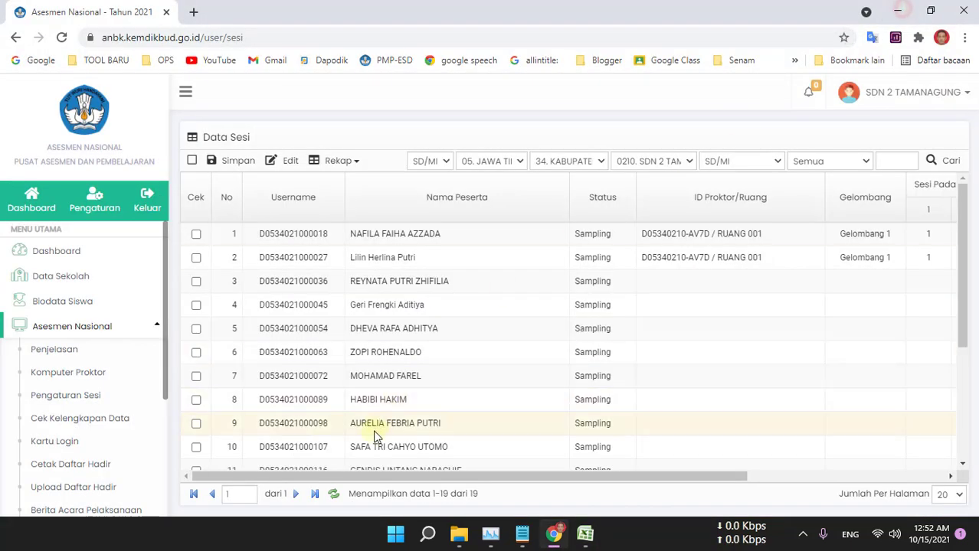
mouse_move(582, 537)
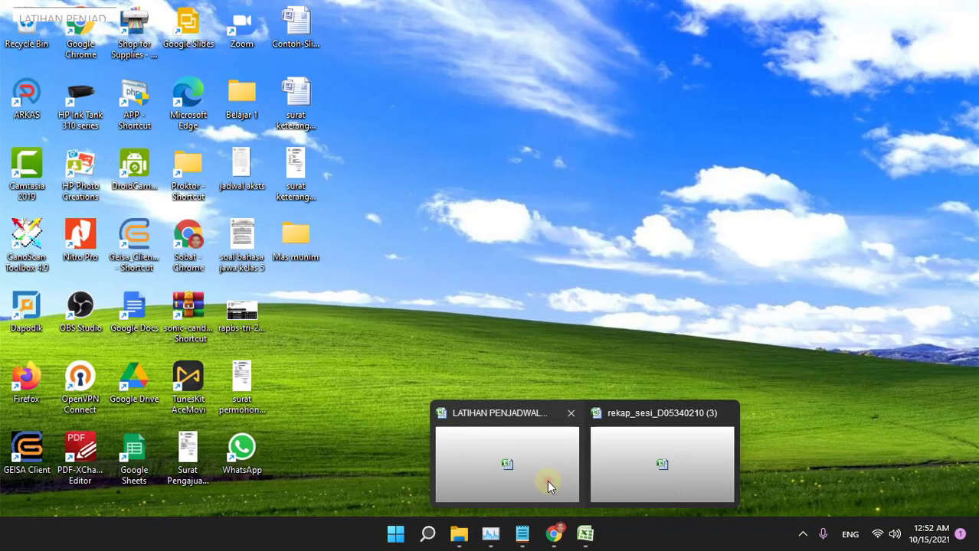
click(546, 480)
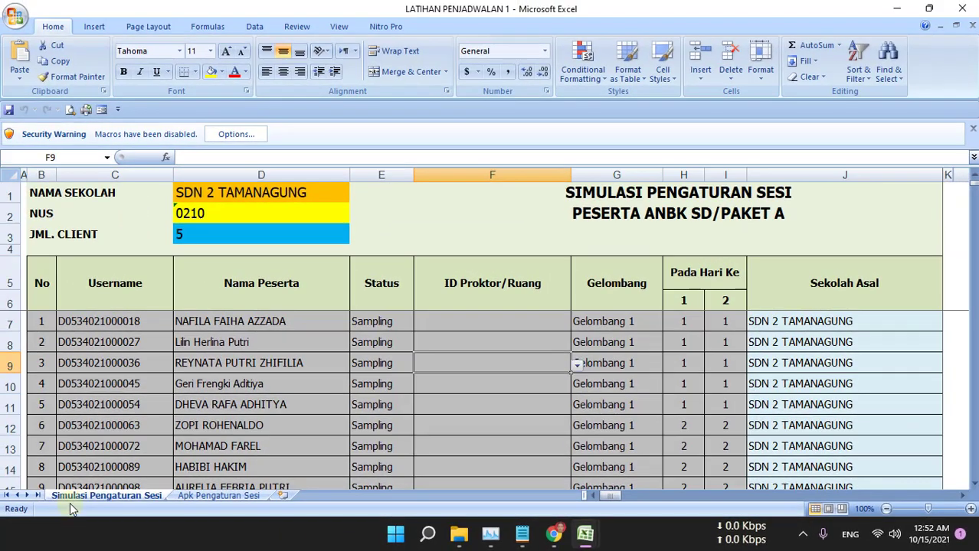
click(193, 498)
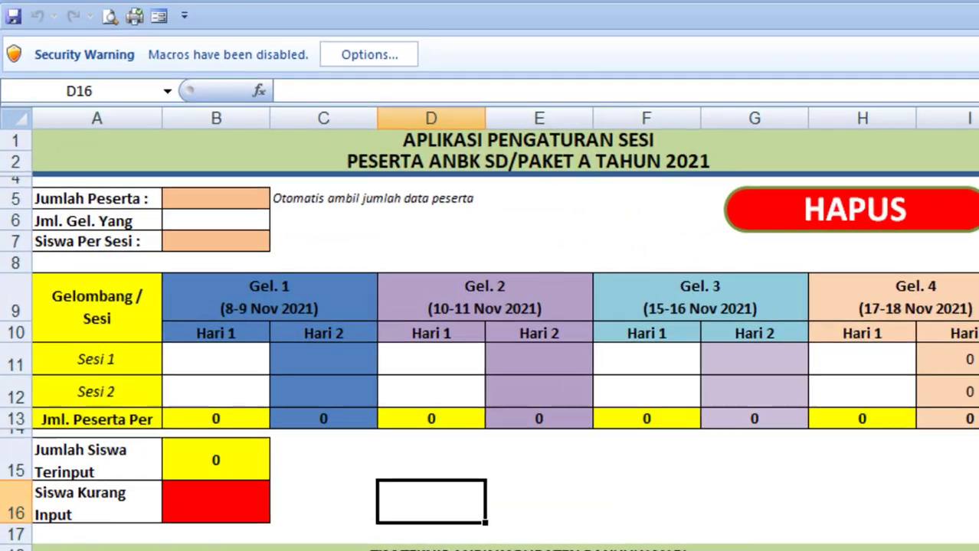
click(184, 550)
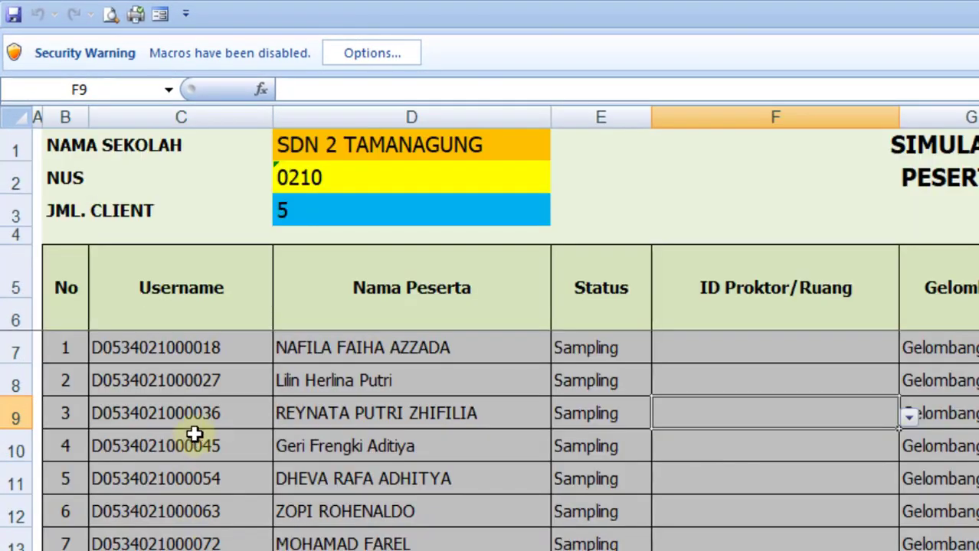
scroll(194, 433, down, 5)
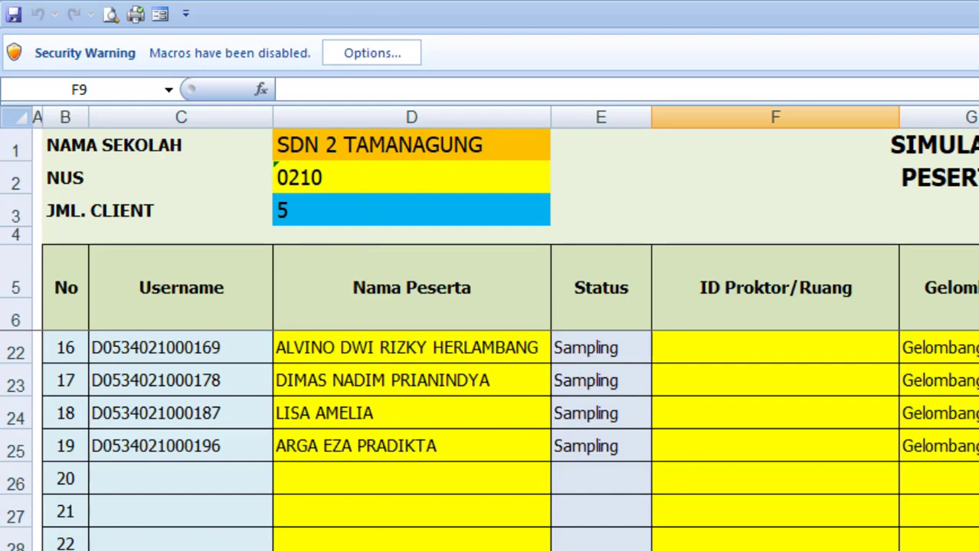
On the Apk Pengaturan Sesi sheet, set Jumlah Peserta to 19 and the number of waves (Jml. Gel.) to 2
click(364, 549)
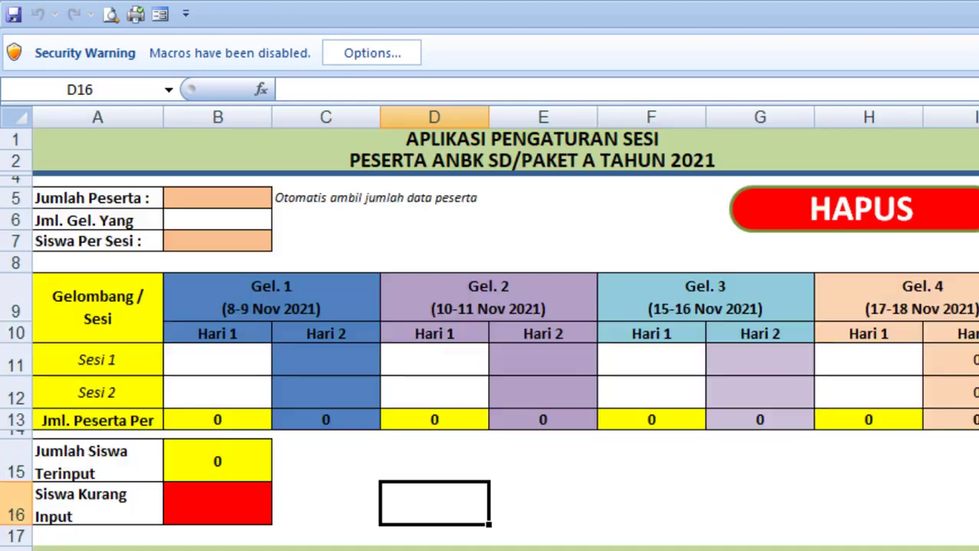
click(204, 204)
text(1)
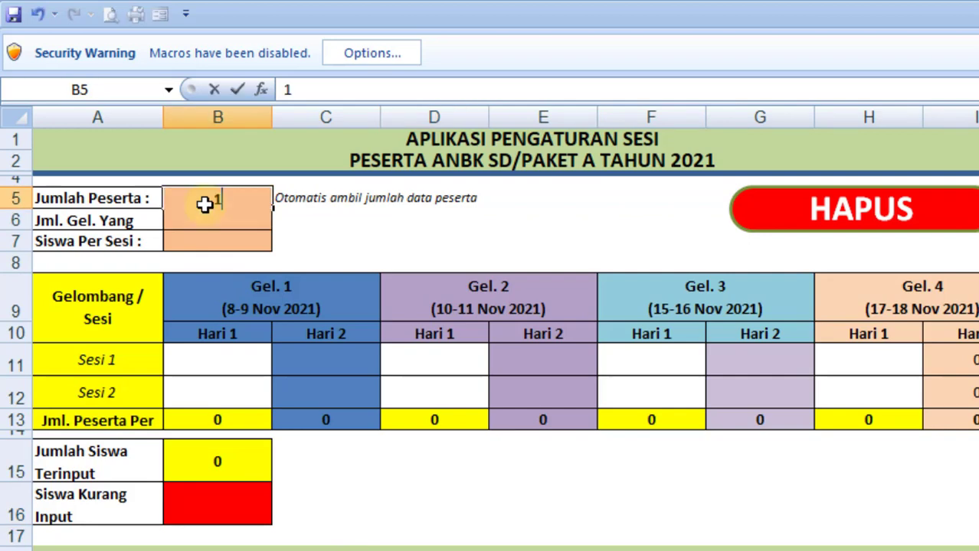
text(9)
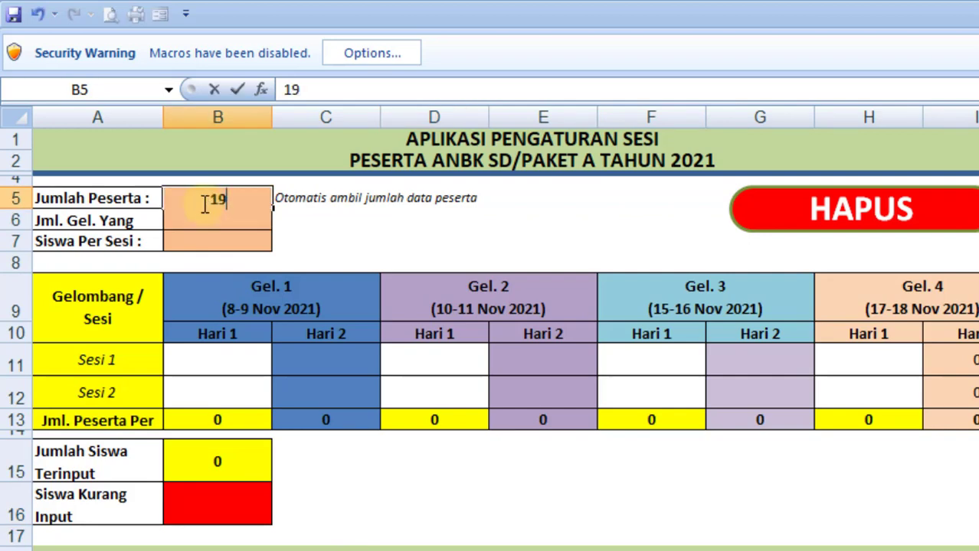
click(321, 234)
click(260, 221)
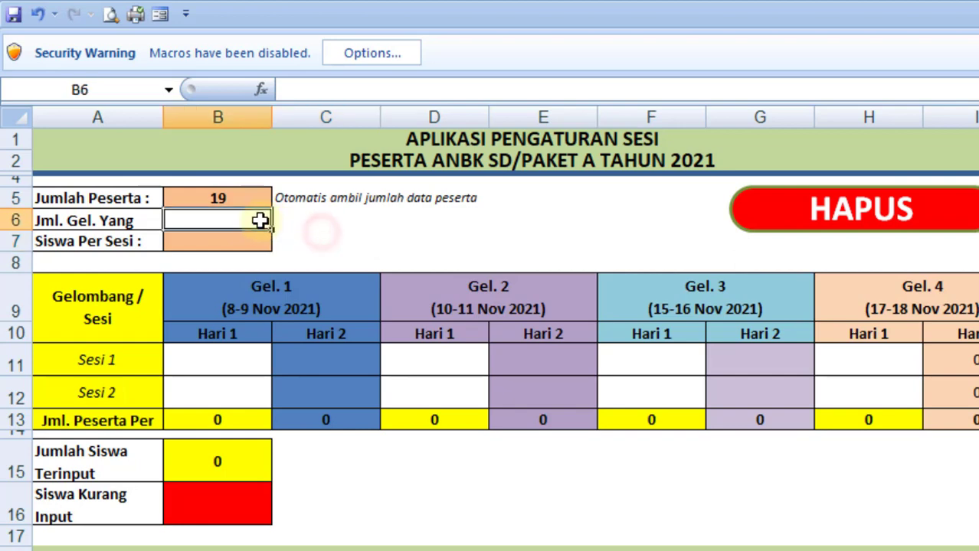
text(2)
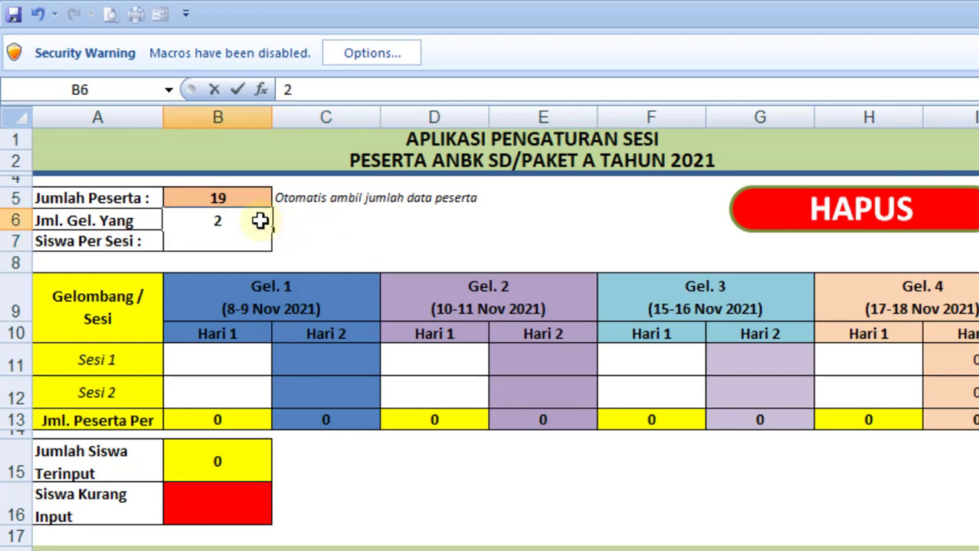
click(400, 242)
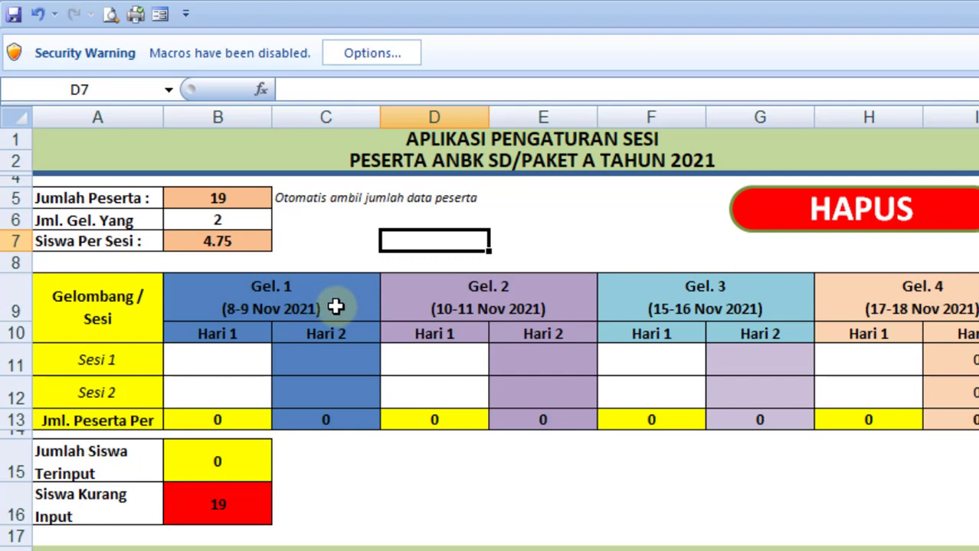
Enter 5 participants each for Sesi 1 and Sesi 2 on Hari 1 of Gel. 1
click(233, 366)
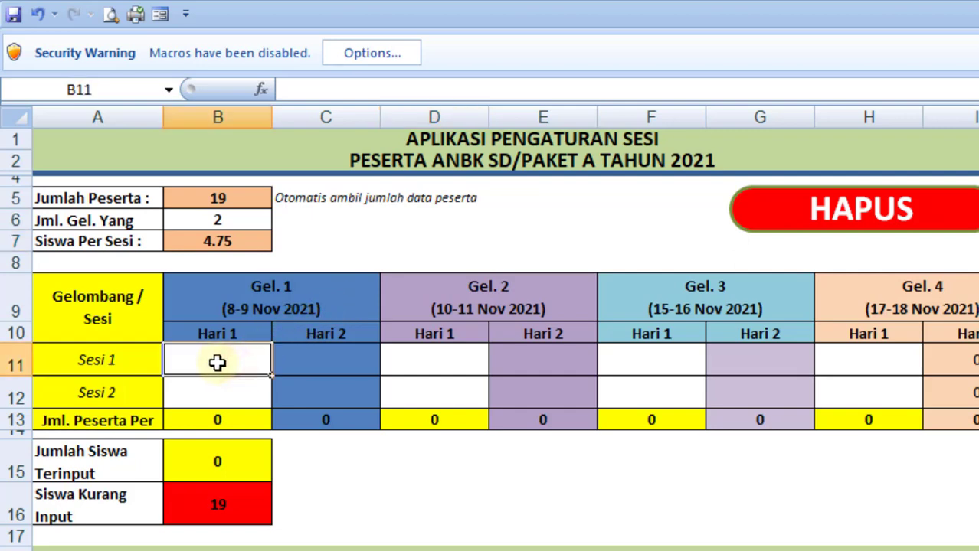
text(5)
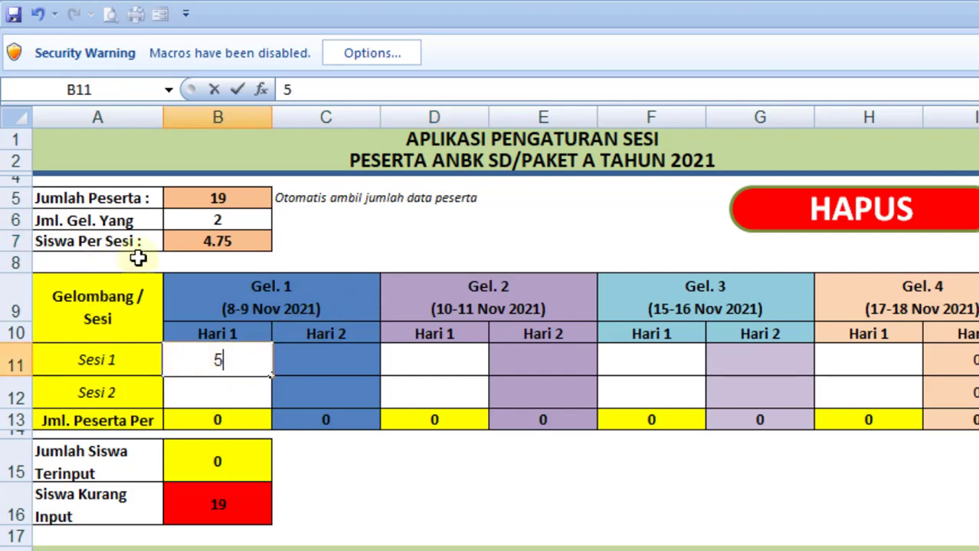
click(218, 394)
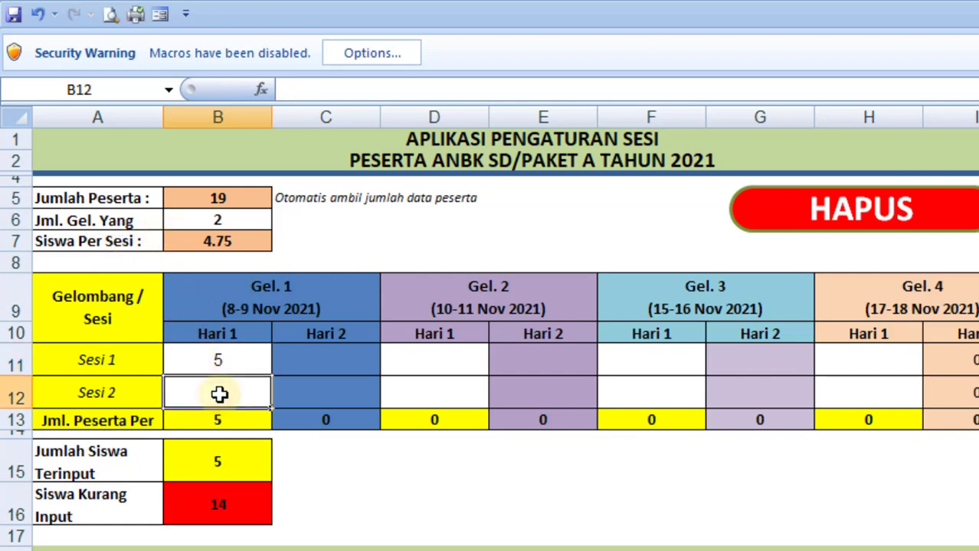
text(5)
click(363, 500)
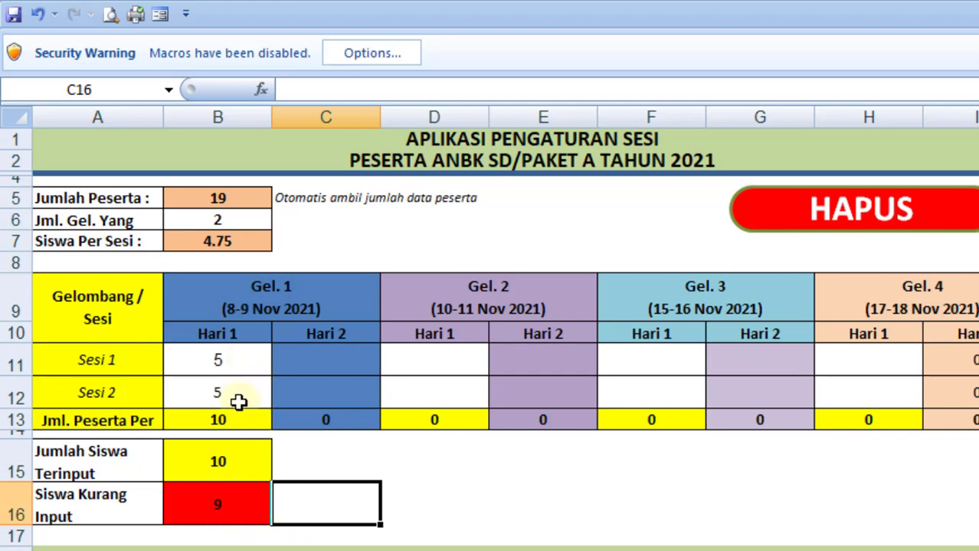
Enter 5 participants each for Sesi 1 and Sesi 2 on Hari 2 of Gel. 1
click(333, 362)
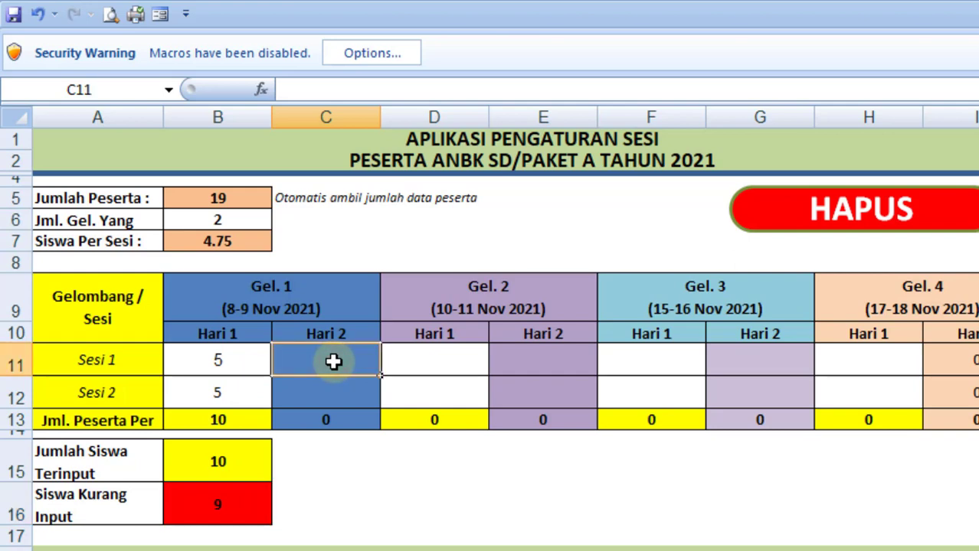
text(5)
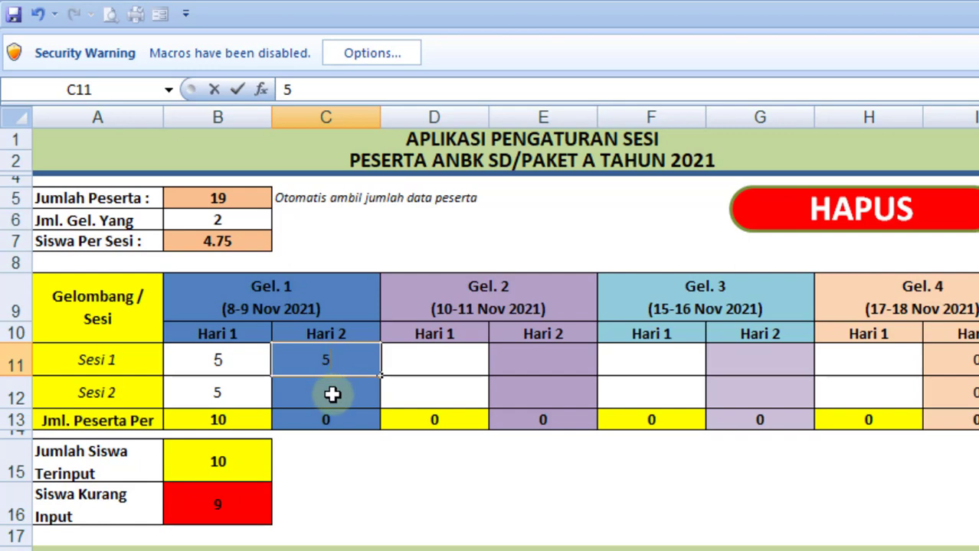
click(332, 393)
text(5)
click(350, 482)
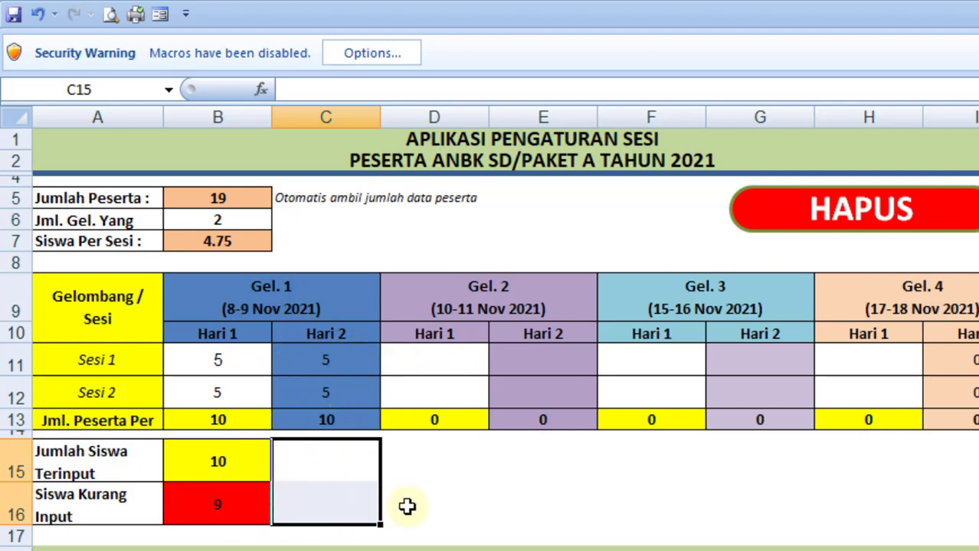
For Hari 1 of Gel. 2, enter 5 participants in Sesi 1 and 4 in Sesi 2
click(457, 359)
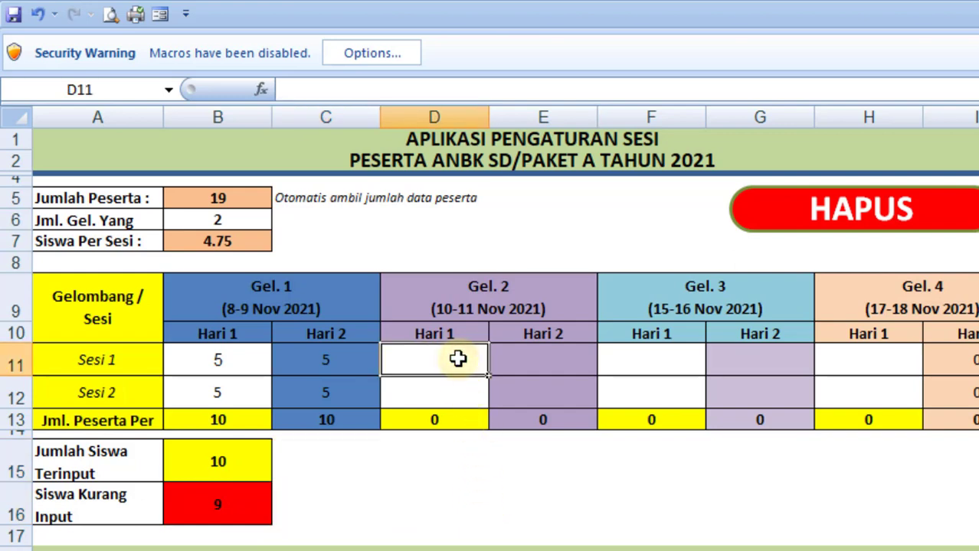
text(5)
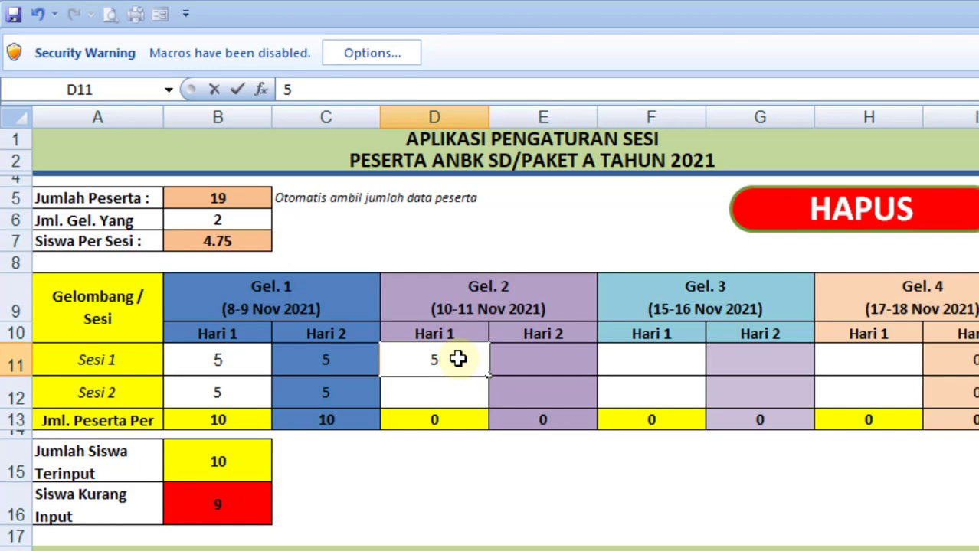
click(456, 390)
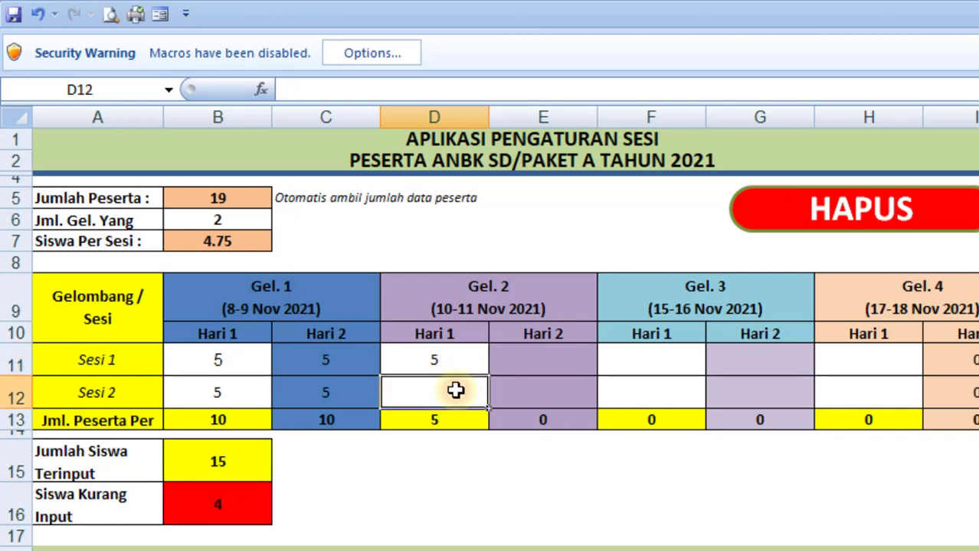
text(4)
click(444, 476)
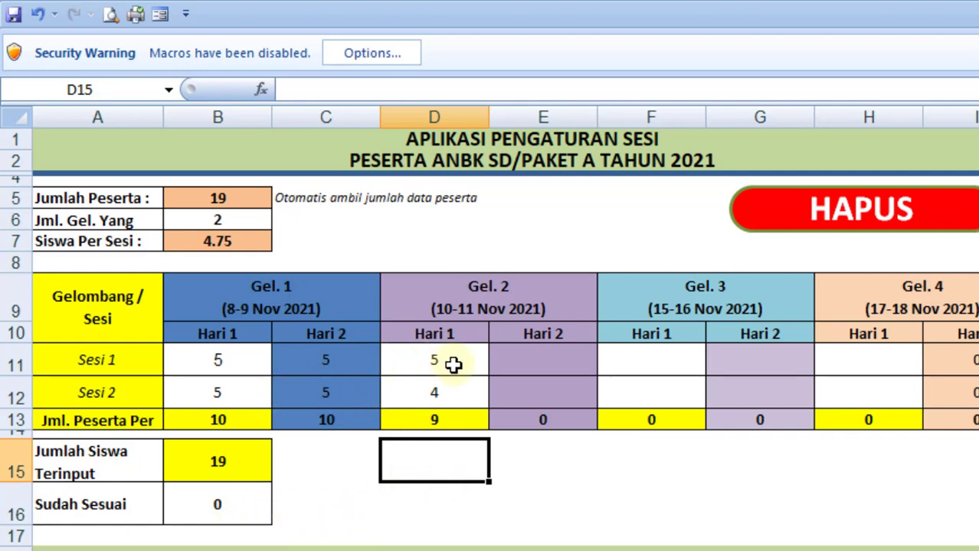
For Hari 2 of Gel. 2, enter 5 participants in Sesi 1 and 4 in Sesi 2
click(555, 360)
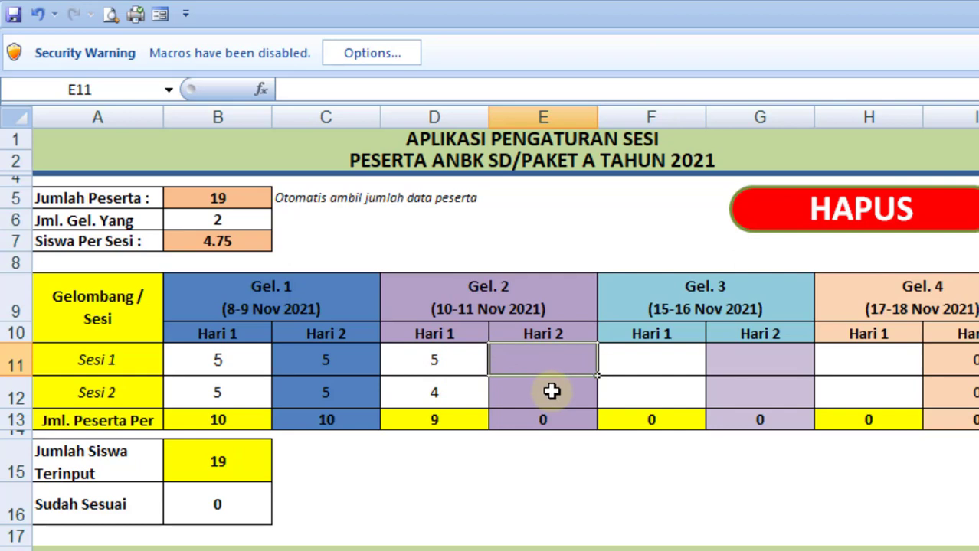
text(5)
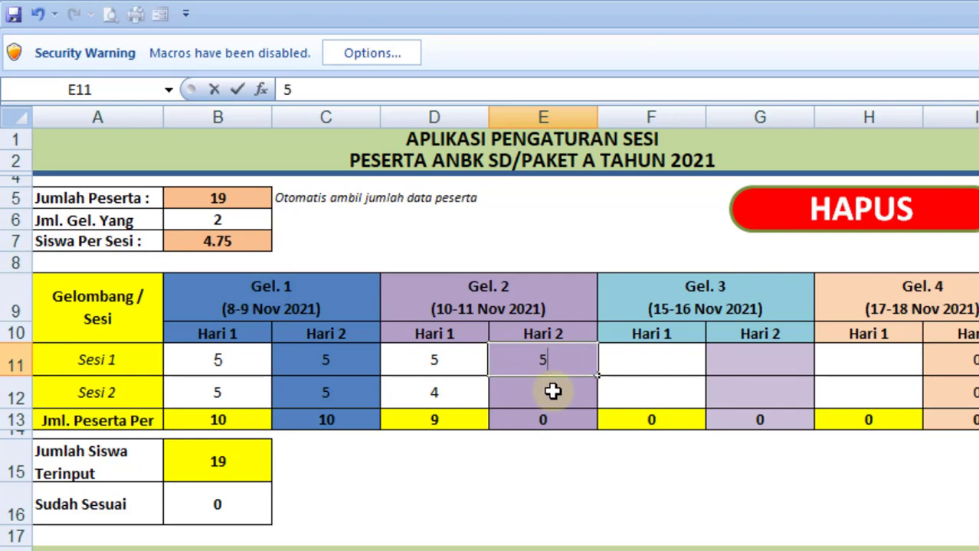
key(Return)
text(4)
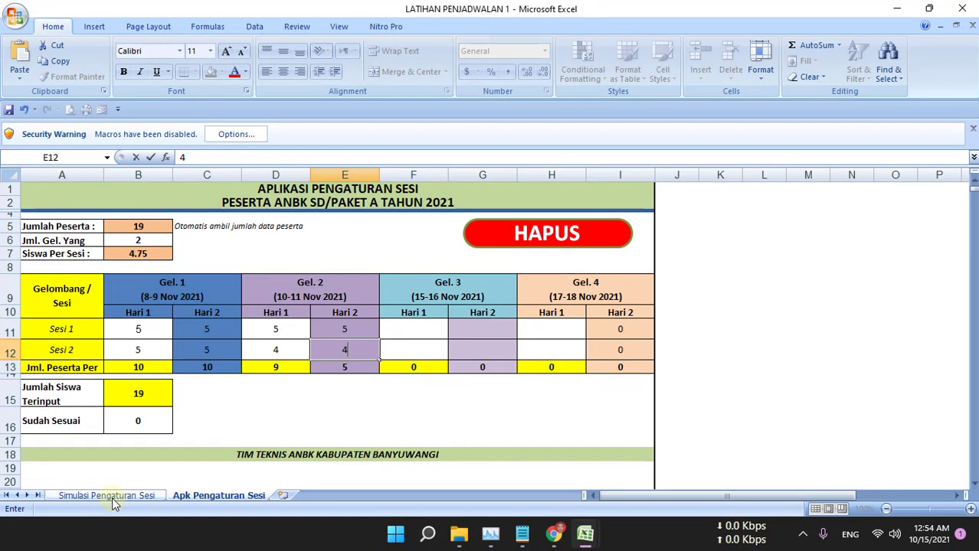
Open the Simulasi Pengaturan Sesi sheet and examine the session assignments of the Gelombang 1 participants for both days
click(111, 498)
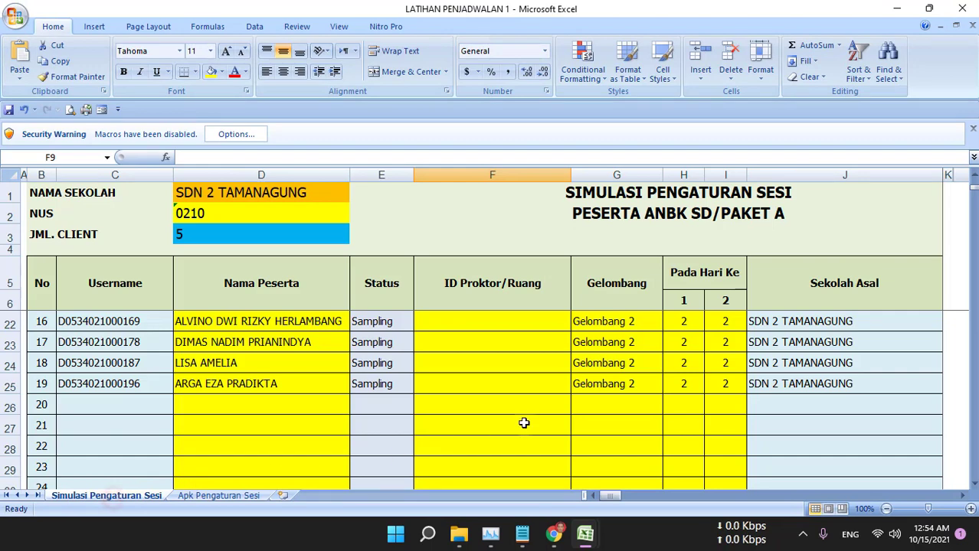
scroll(423, 408, up, 5)
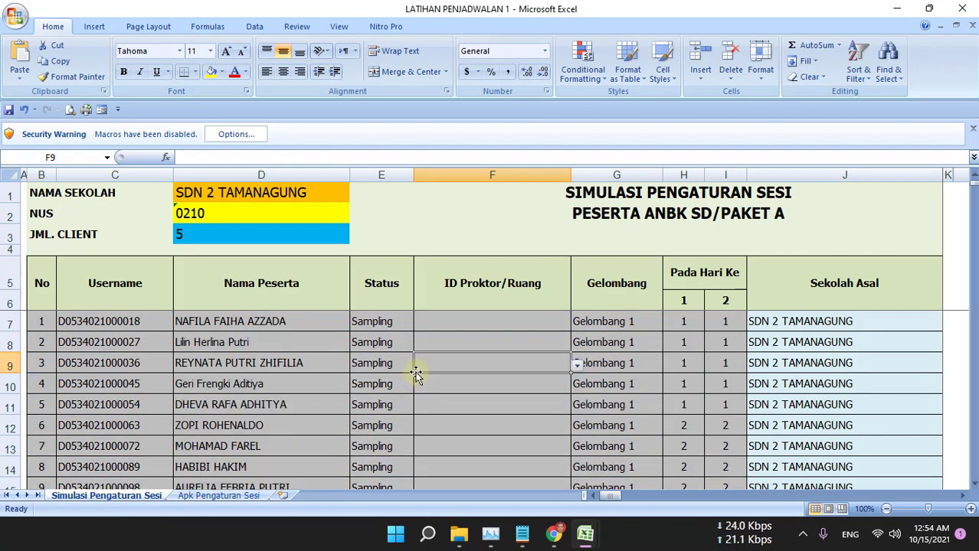
scroll(373, 360, down, 1)
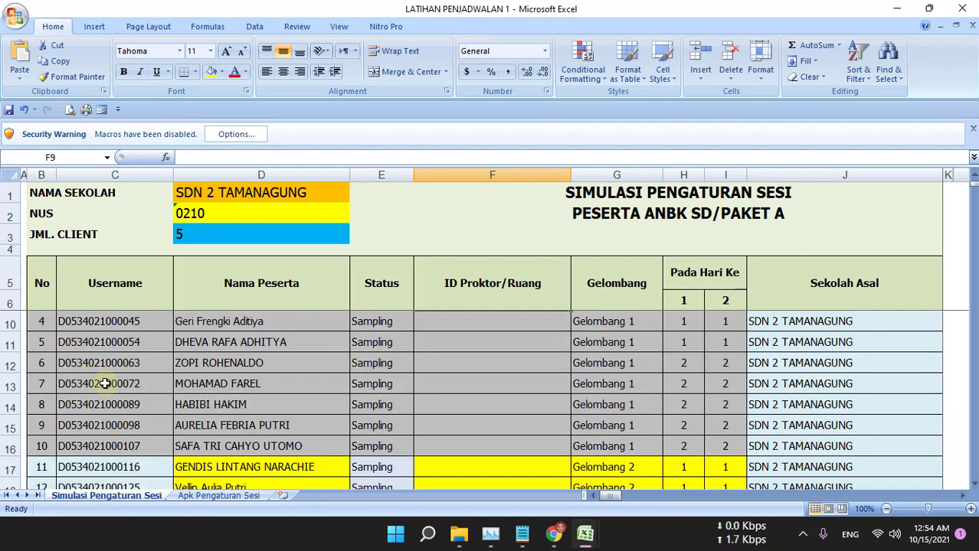
scroll(521, 379, up, 1)
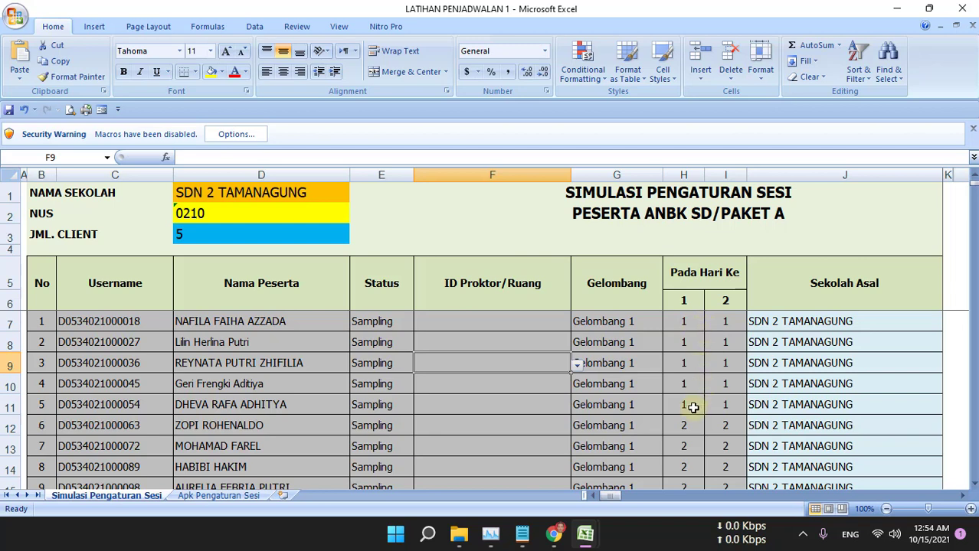
scroll(693, 407, down, 1)
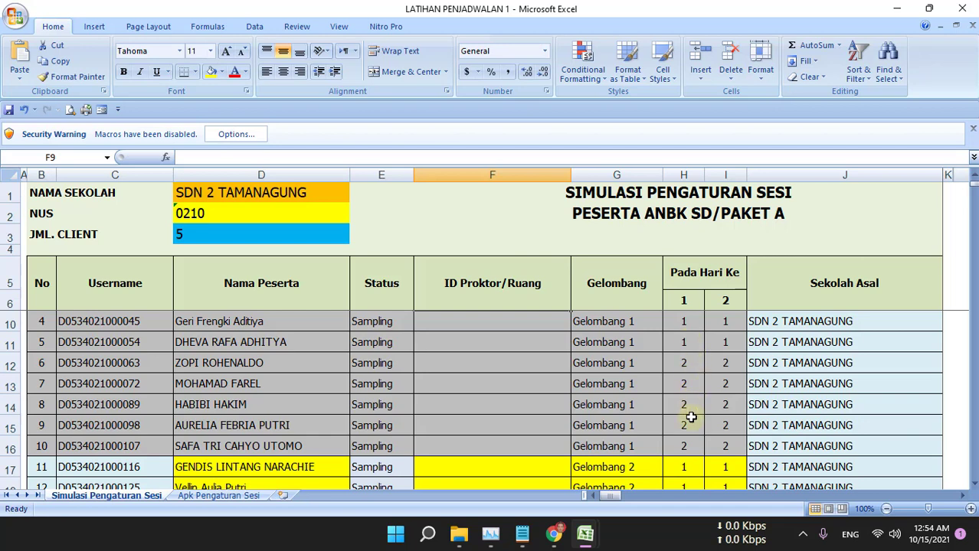
scroll(701, 409, up, 1)
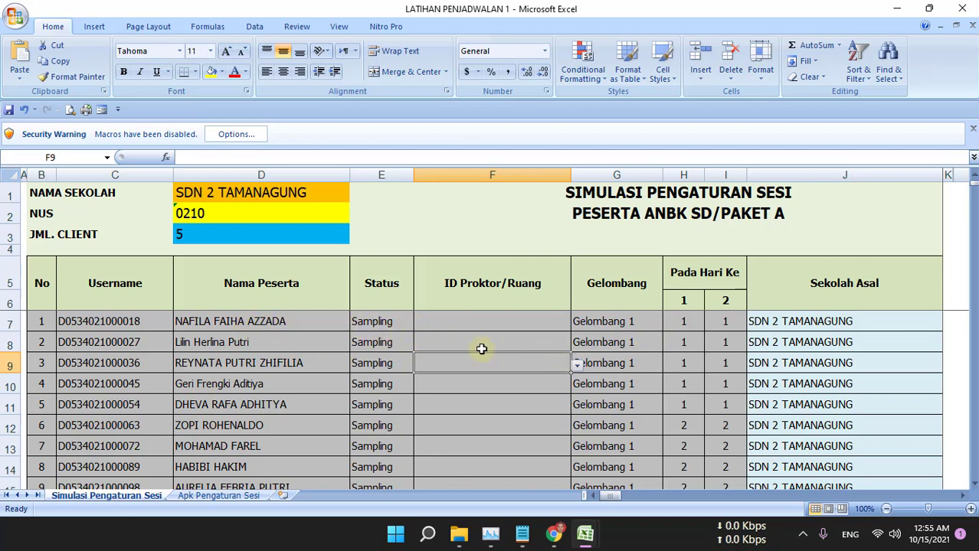
Look at the Data Sesi table in Chrome, return to LATIHAN PENJADWALAN 1 and examine the Gelombang 2 participants' sessions for both days
click(553, 534)
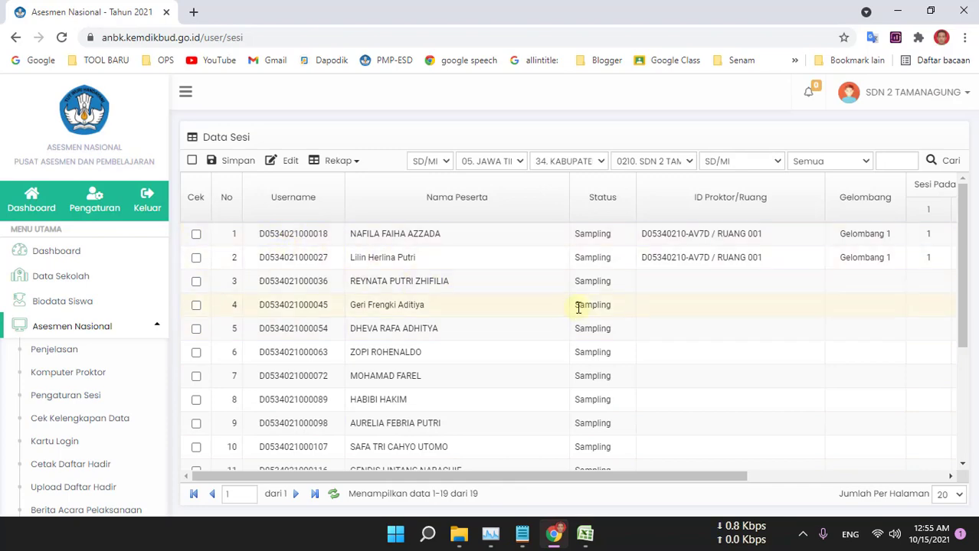
mouse_move(587, 541)
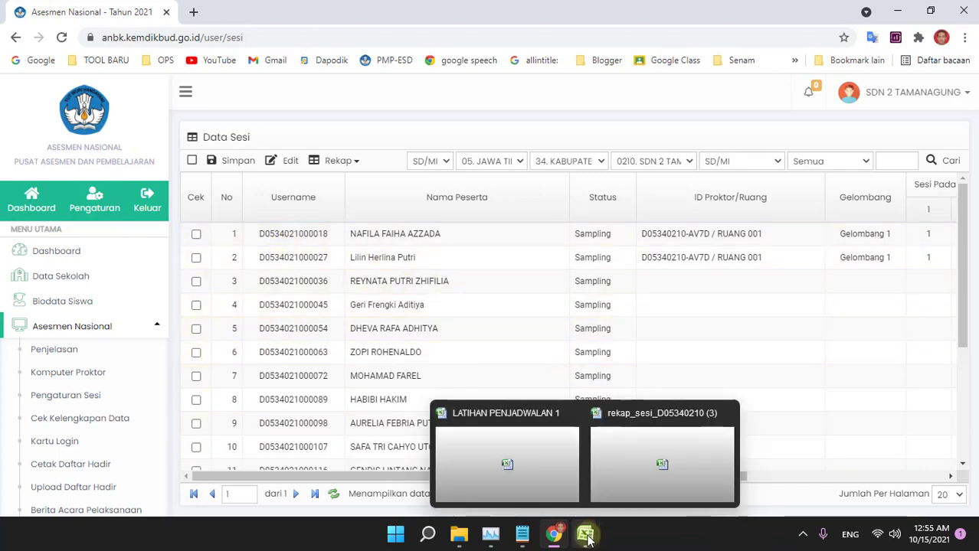
click(536, 490)
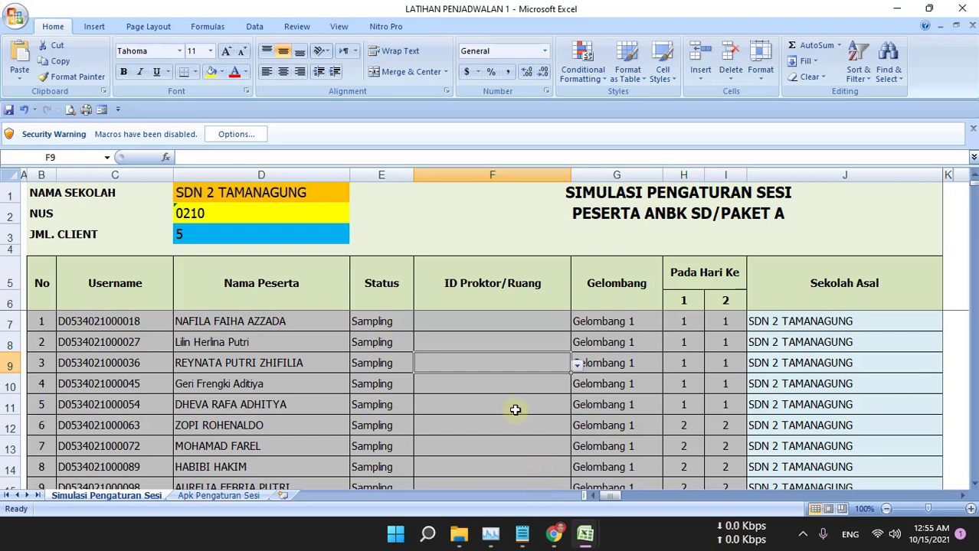
scroll(731, 410, down, 4)
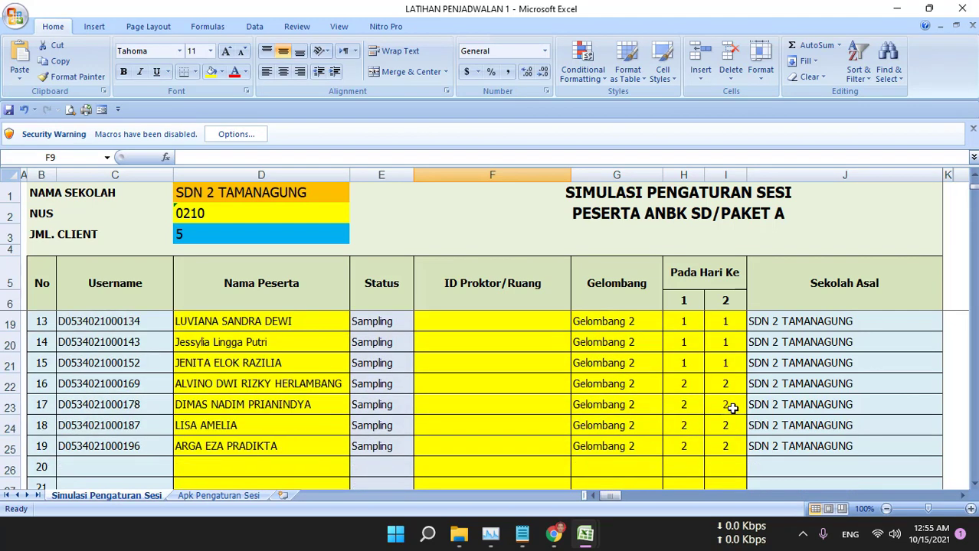
scroll(593, 429, up, 1)
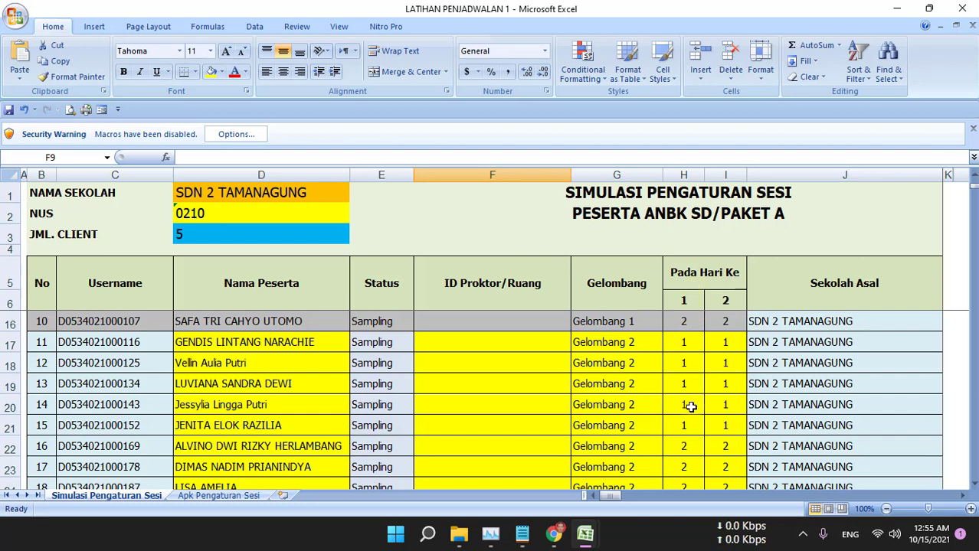
scroll(690, 404, down, 1)
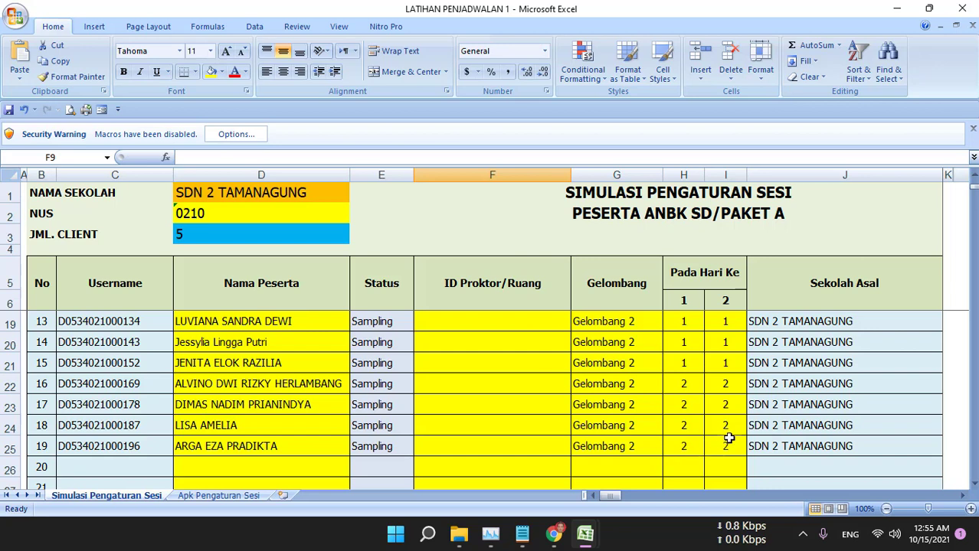
scroll(727, 406, up, 1)
scroll(723, 410, down, 1)
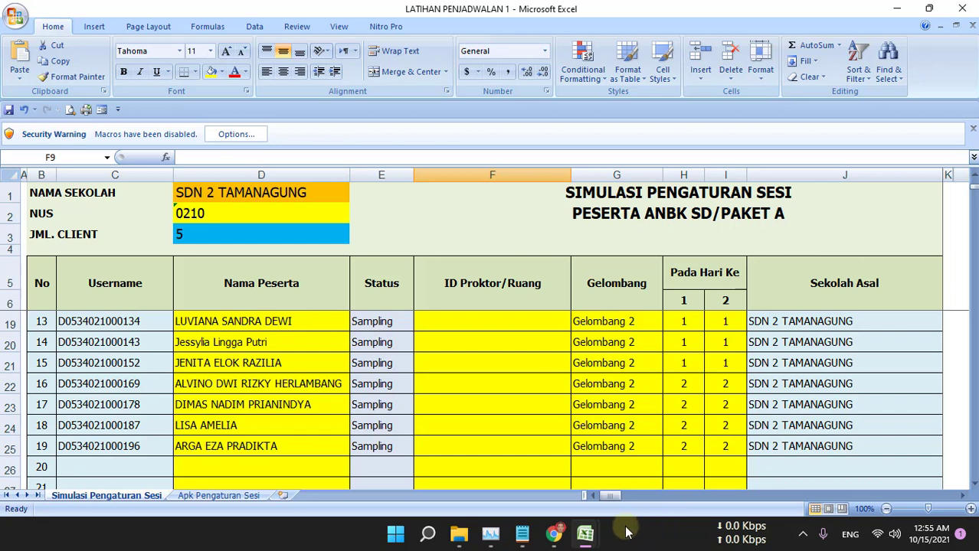
Switch to Chrome and check participants 1 to 5 in the Data Sesi table
mouse_move(563, 536)
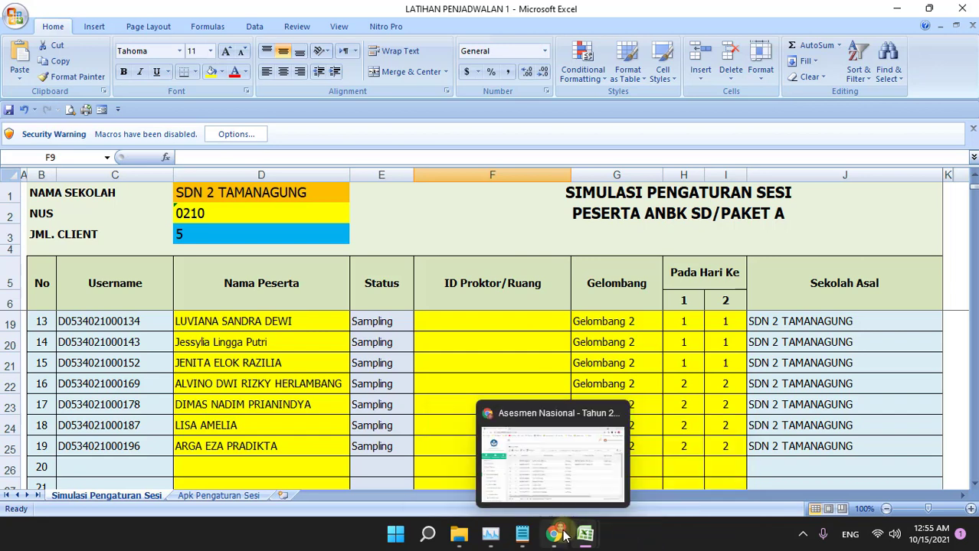
click(525, 490)
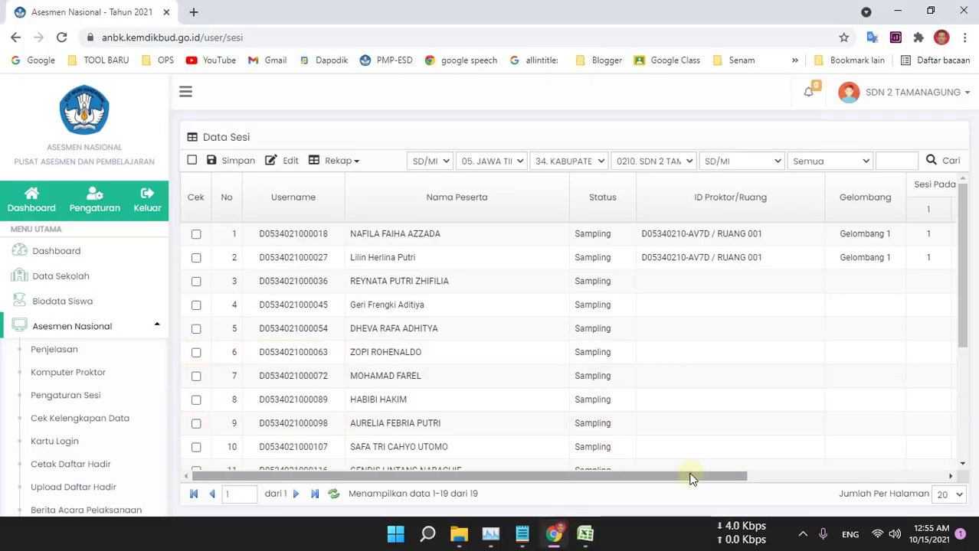
mouse_move(690, 477)
mouse_down()
mouse_move(804, 484)
mouse_move(758, 487)
mouse_move(785, 493)
mouse_move(799, 485)
mouse_move(675, 486)
mouse_up()
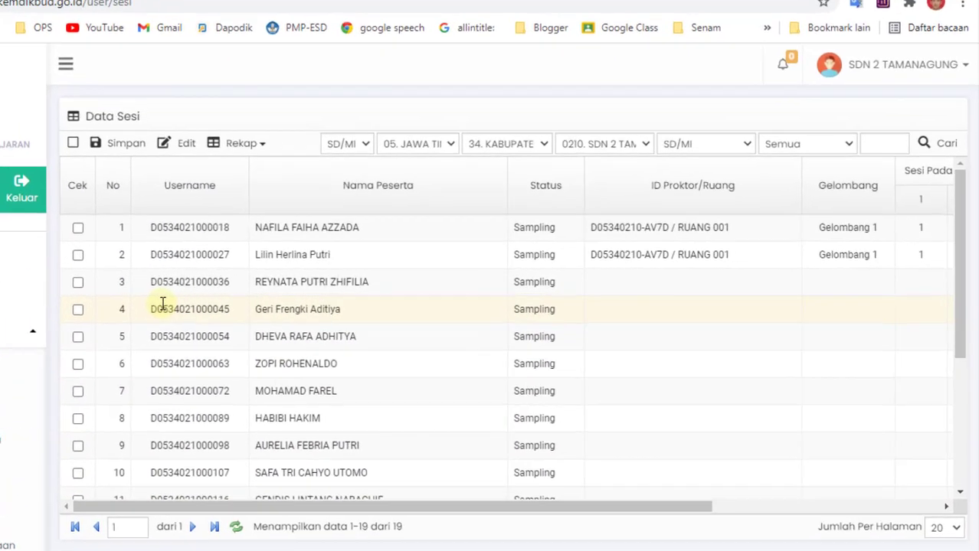
click(77, 228)
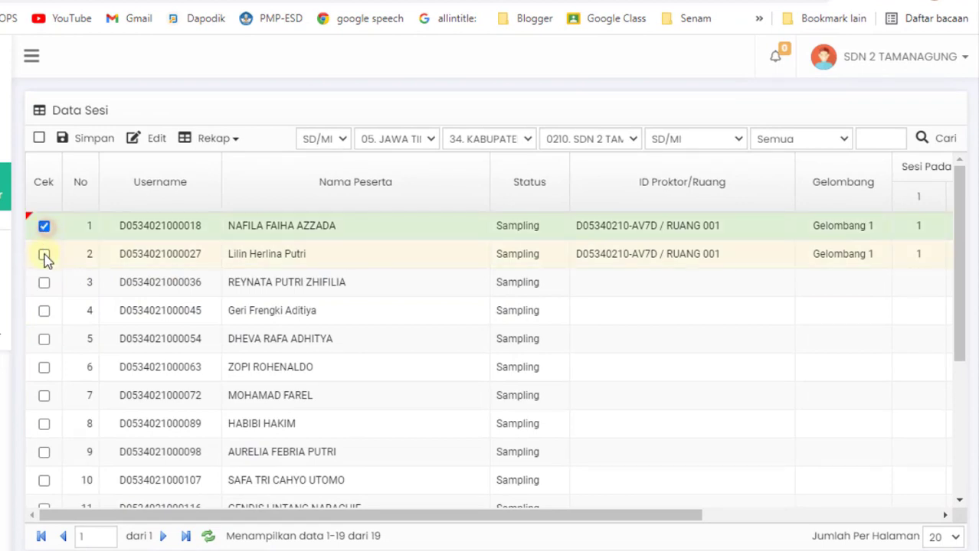
click(44, 255)
click(44, 281)
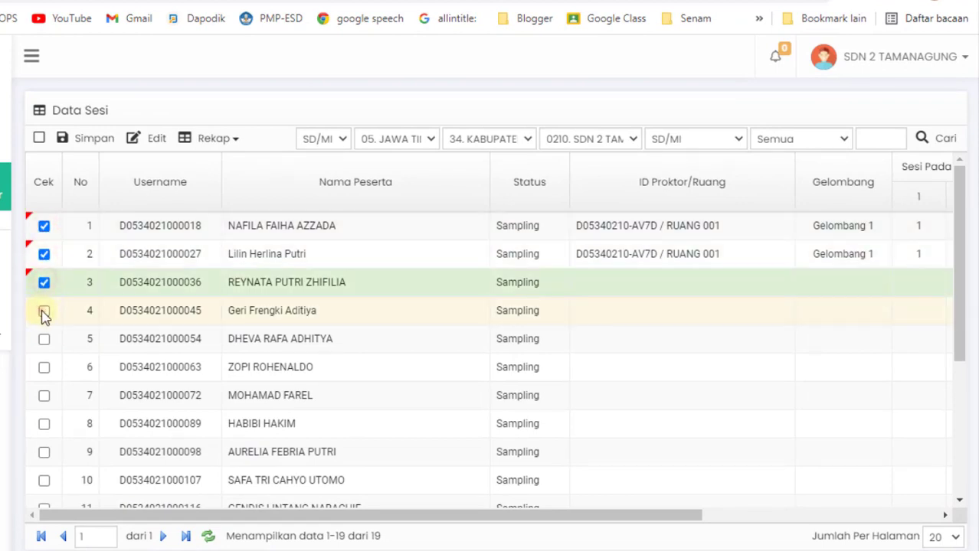
click(44, 312)
click(44, 336)
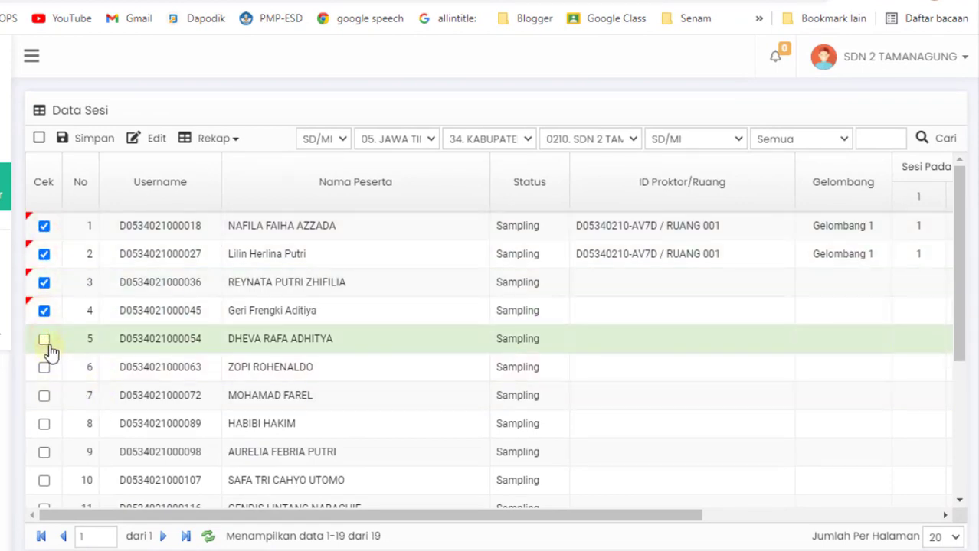
Edit the five checked participants, assigning Gelombang 1 and session 1 for Sesi Hari Ke 1, and save the changes
drag(150, 515, 350, 513)
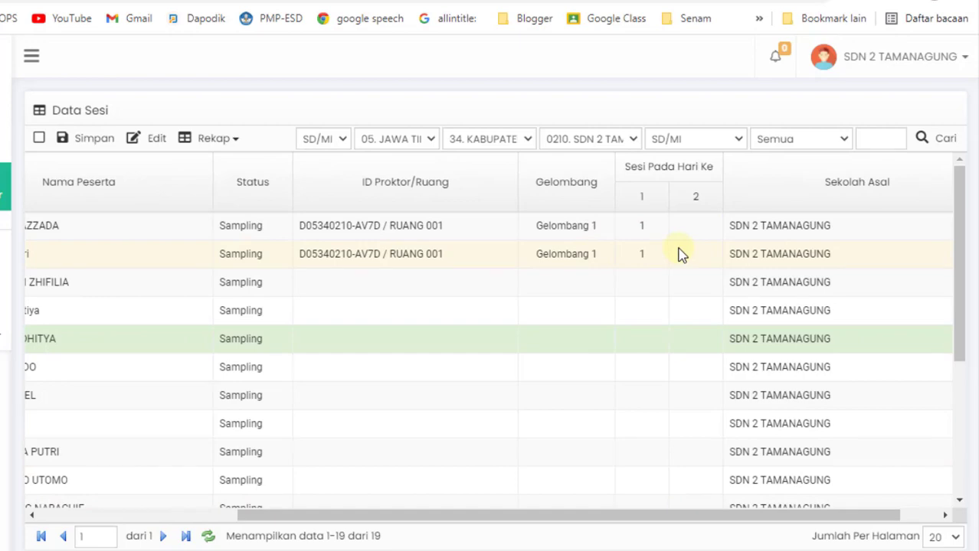
drag(412, 519, 200, 498)
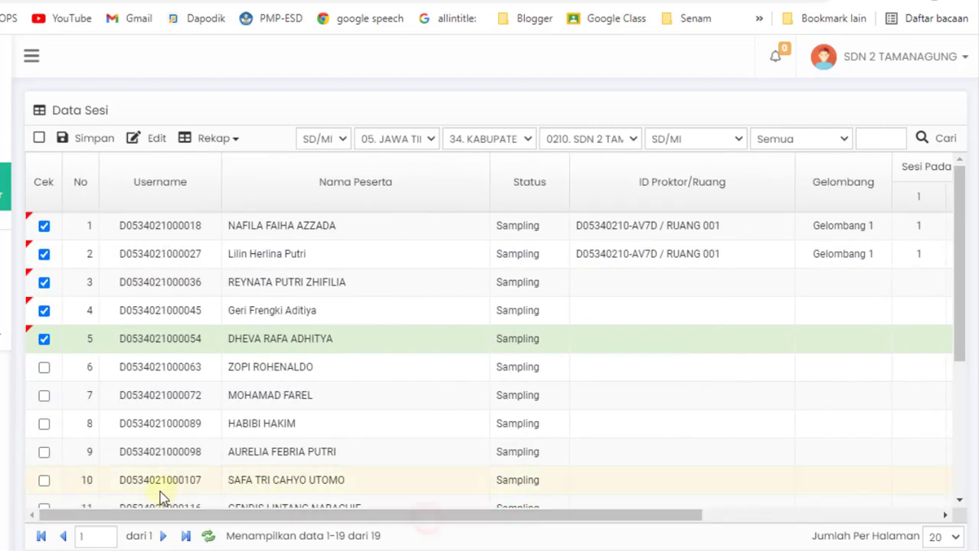
click(161, 148)
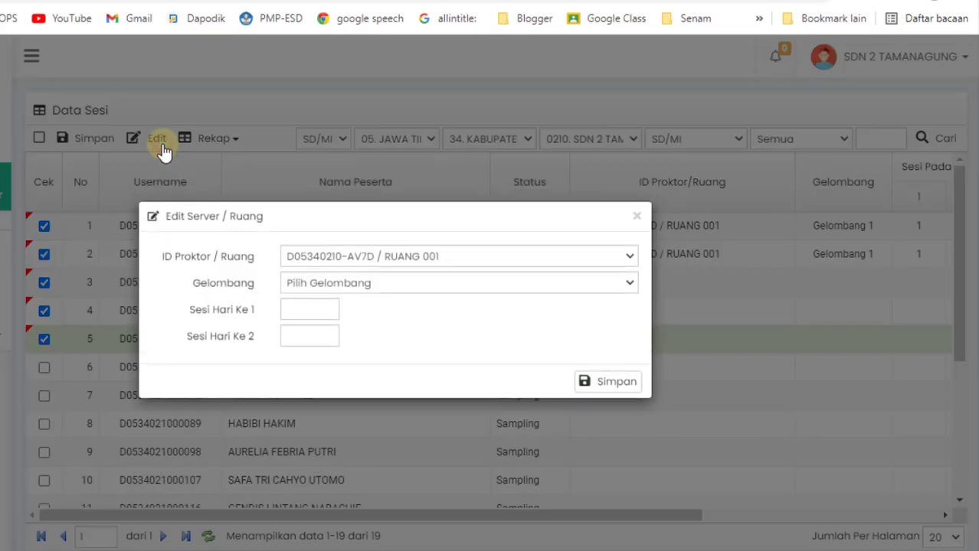
click(628, 286)
click(601, 320)
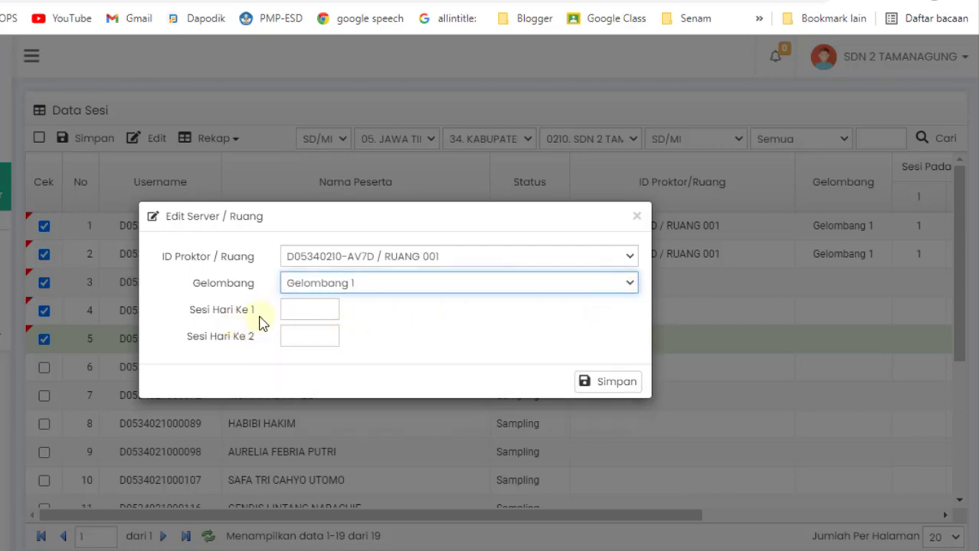
click(301, 310)
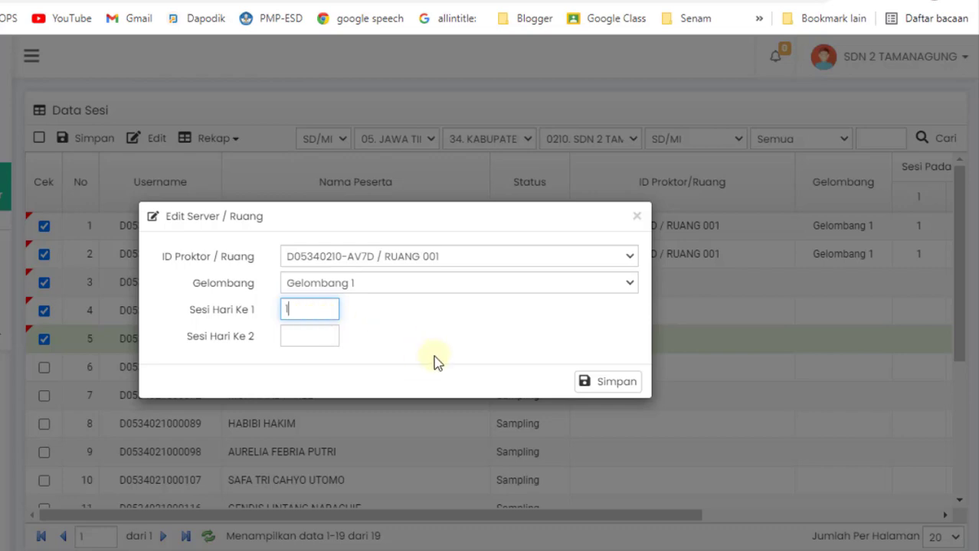
click(588, 383)
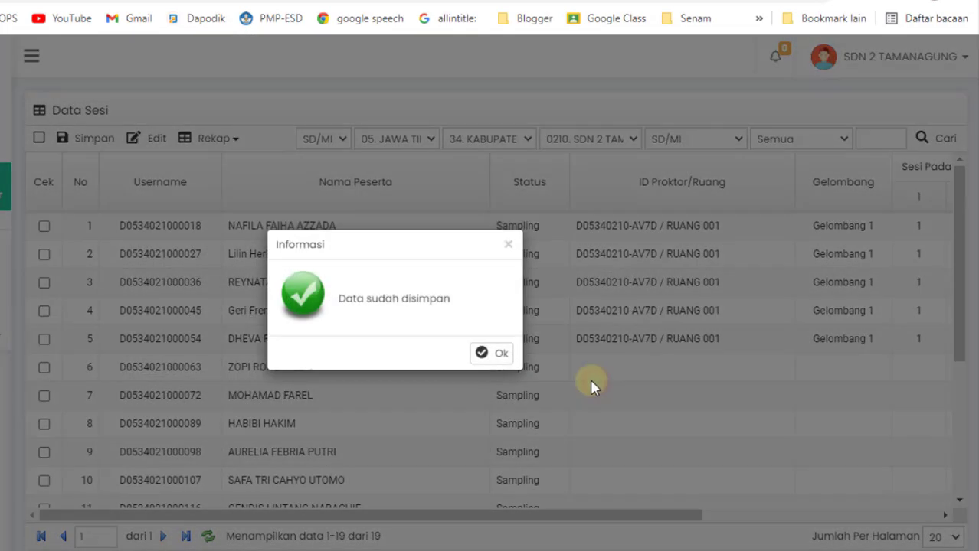
Assign Gelombang 1 to each of participants 6 to 10 directly in the Data Sesi table
click(504, 354)
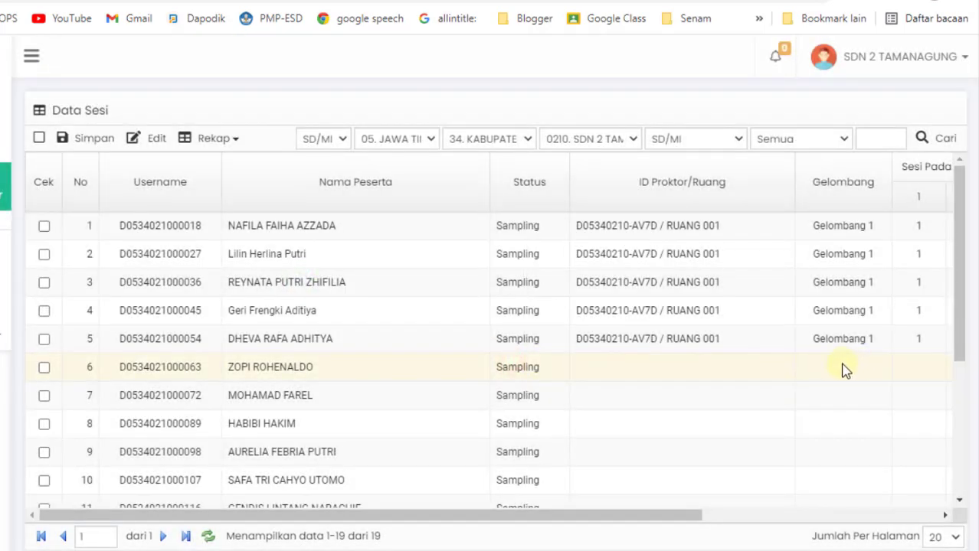
click(844, 369)
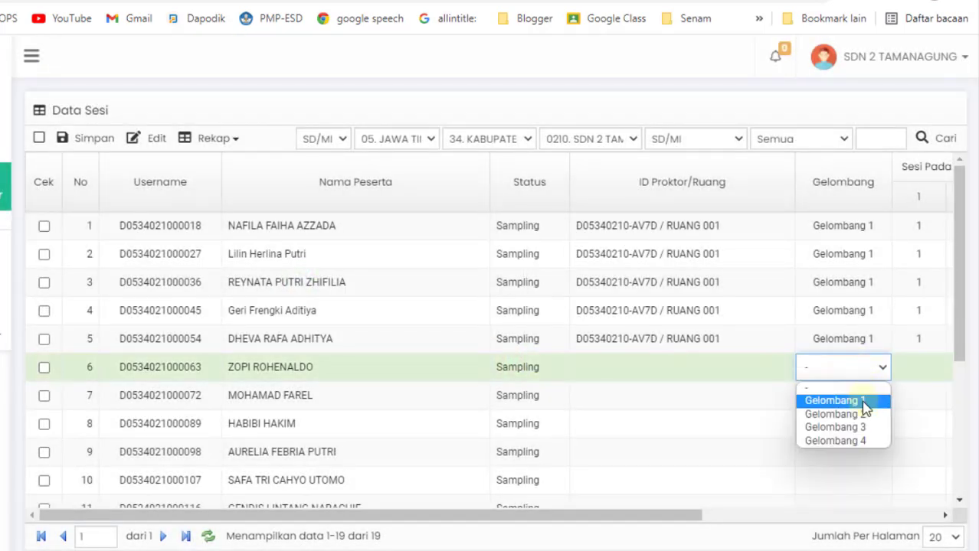
click(864, 400)
click(866, 394)
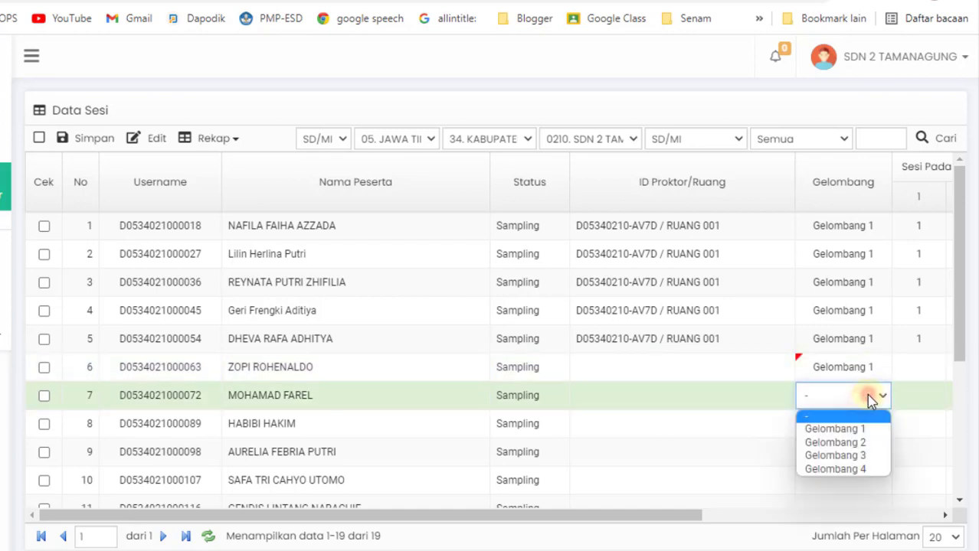
click(862, 431)
click(877, 426)
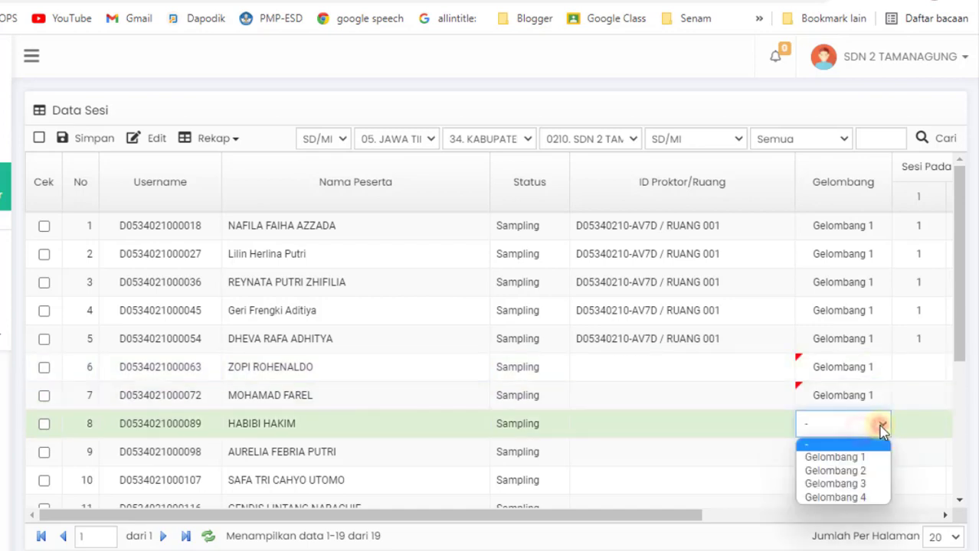
click(865, 458)
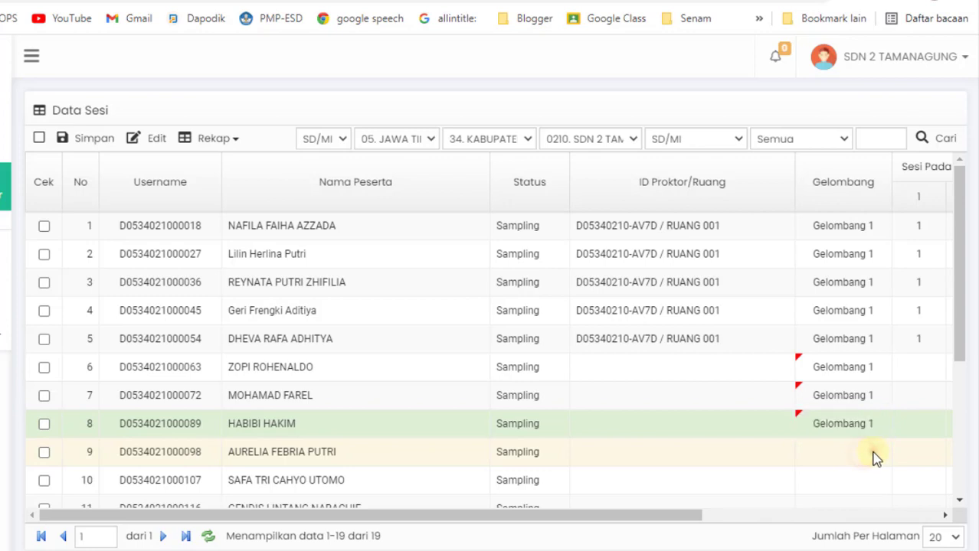
click(877, 454)
click(880, 457)
click(863, 487)
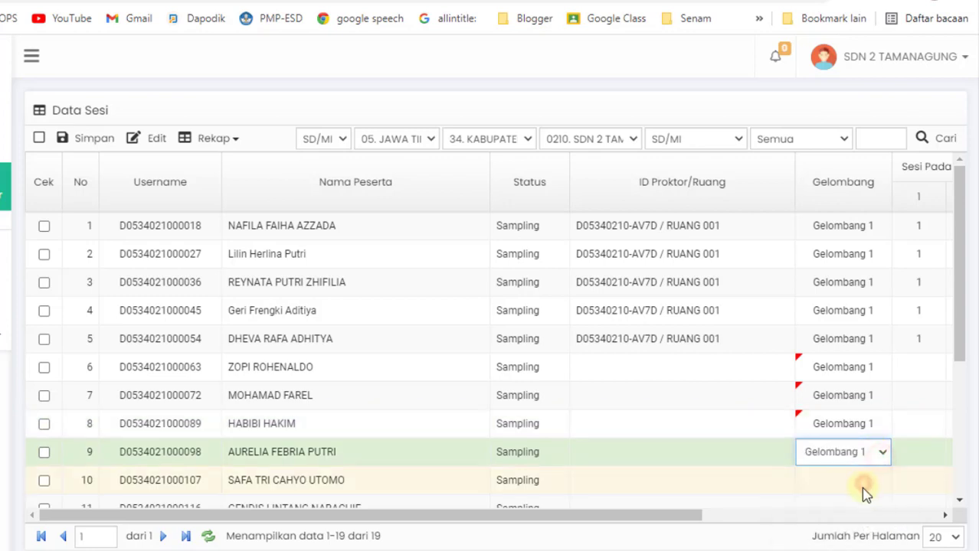
click(867, 483)
click(862, 516)
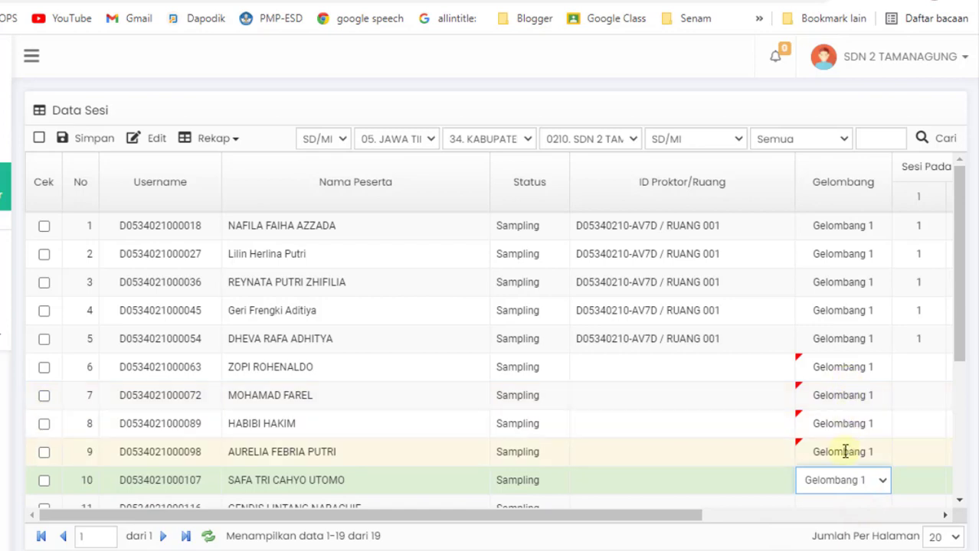
Set the day 1 session to 2 for each of participants 6 to 10
click(922, 375)
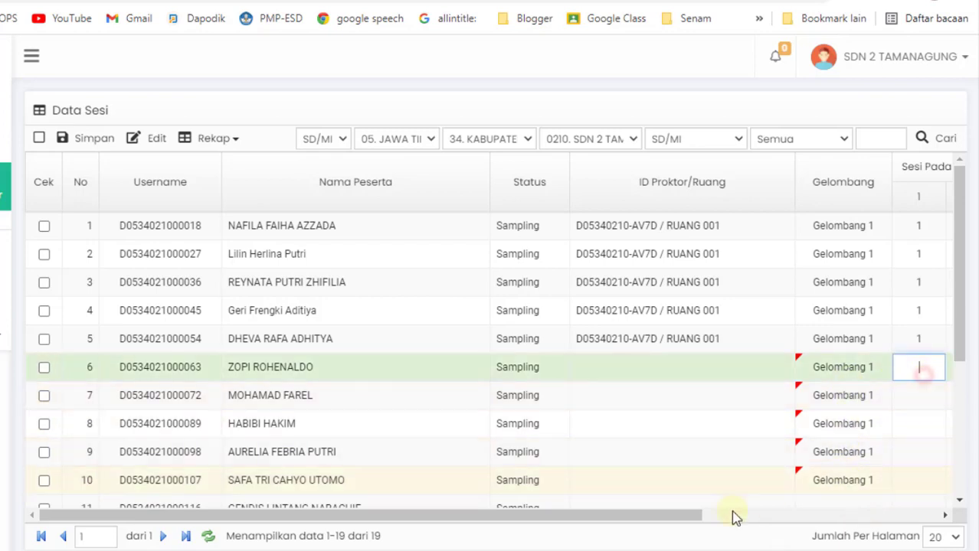
drag(690, 521, 822, 516)
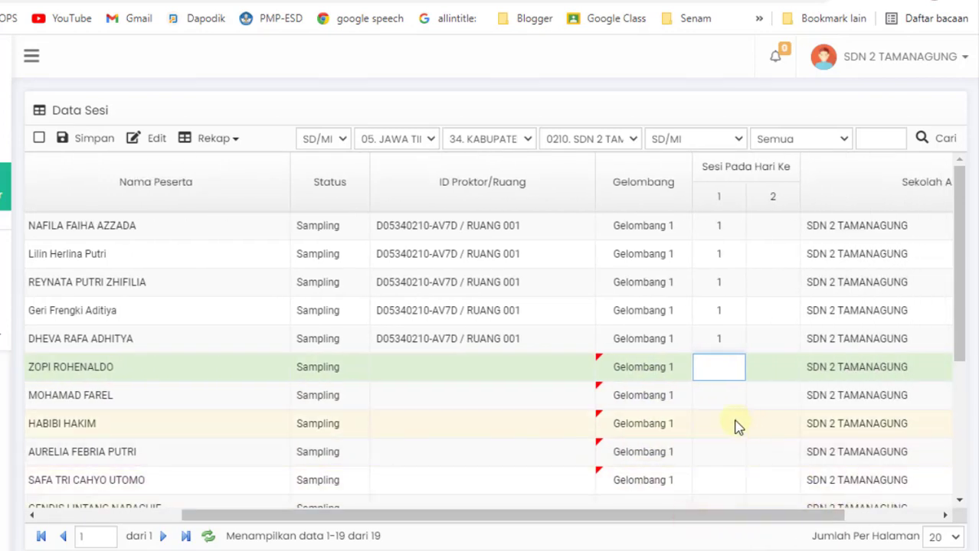
text(2)
click(722, 406)
text(2)
click(725, 431)
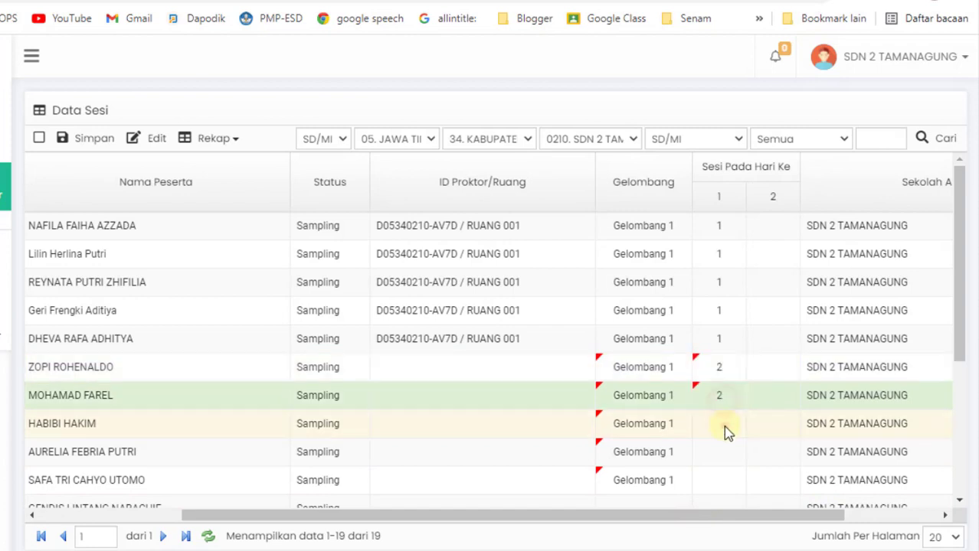
text(2)
click(722, 452)
text(2)
click(723, 481)
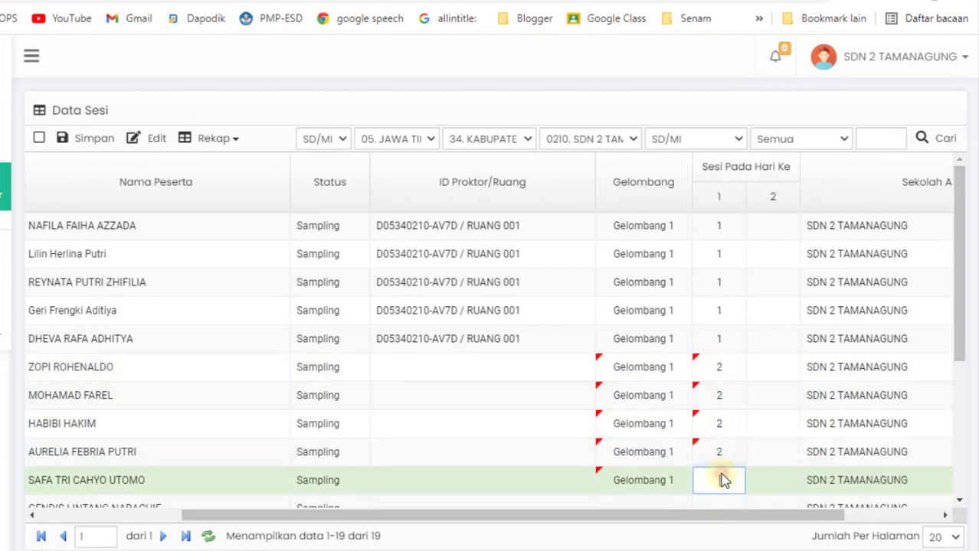
text(2)
Set the day 2 session to 1 for each of participants 1 to 5
click(772, 229)
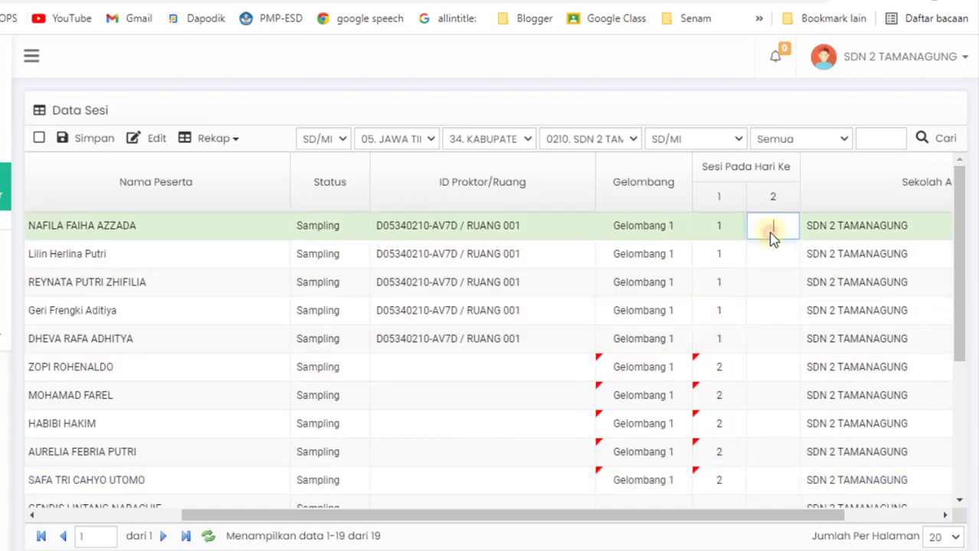
text(1)
click(773, 255)
text(1)
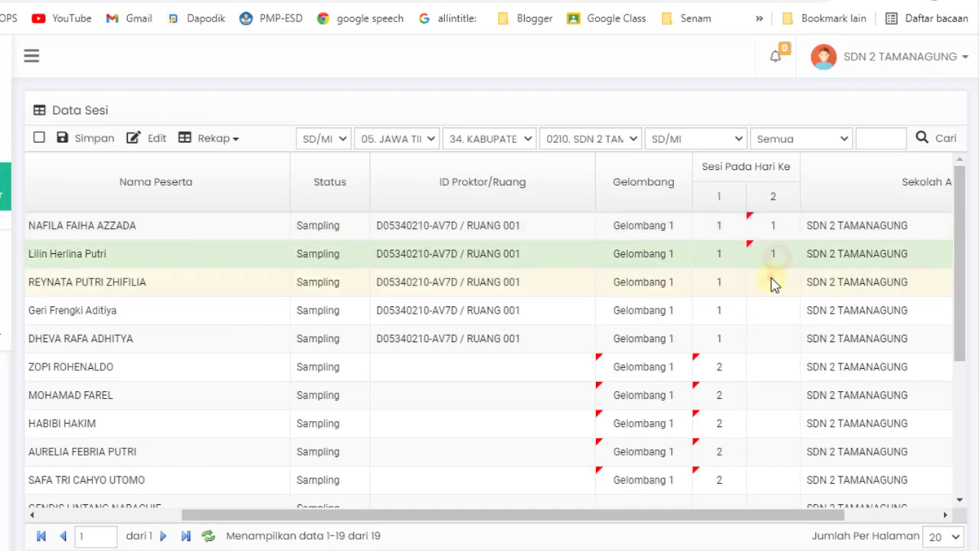
click(774, 281)
text(1)
click(772, 310)
text(1)
click(772, 338)
text(1)
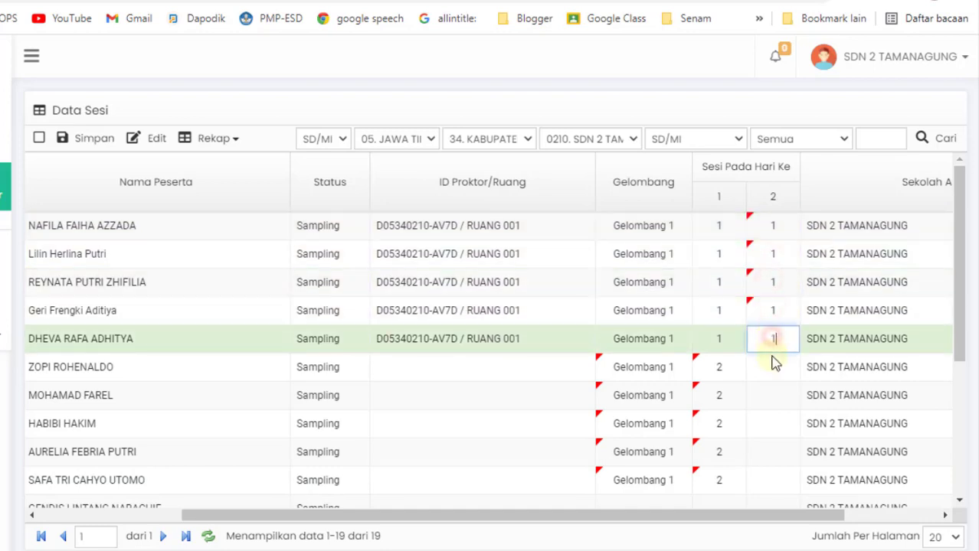
Set the day 2 session to 2 for each of participants 6 to 10 and save the table changes
click(774, 368)
text(2)
click(768, 397)
text(2)
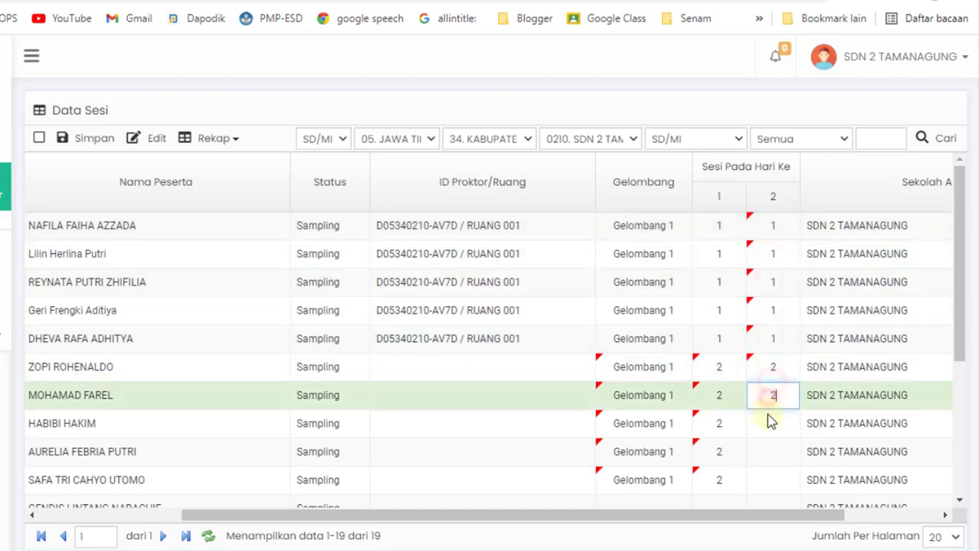
click(769, 425)
text(2)
click(762, 452)
text(2)
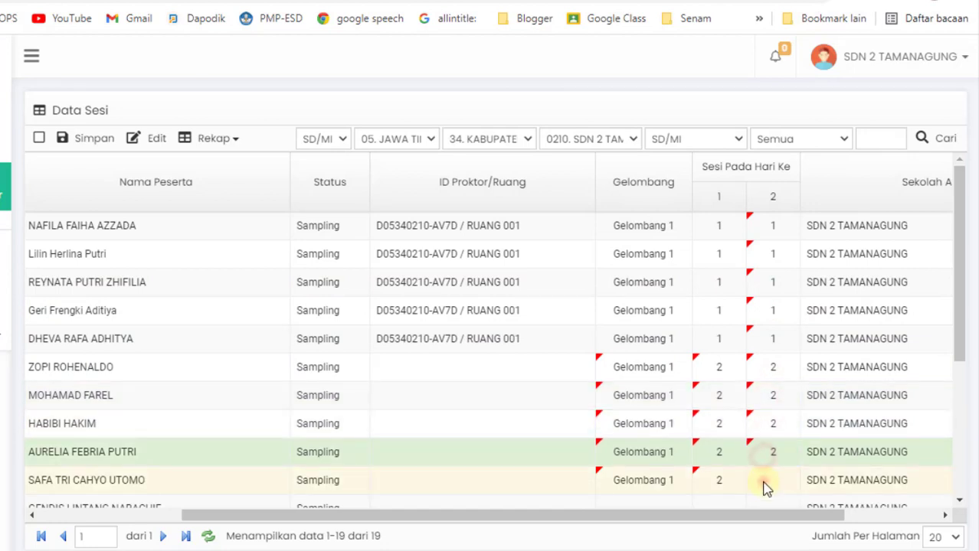
click(766, 485)
text(2)
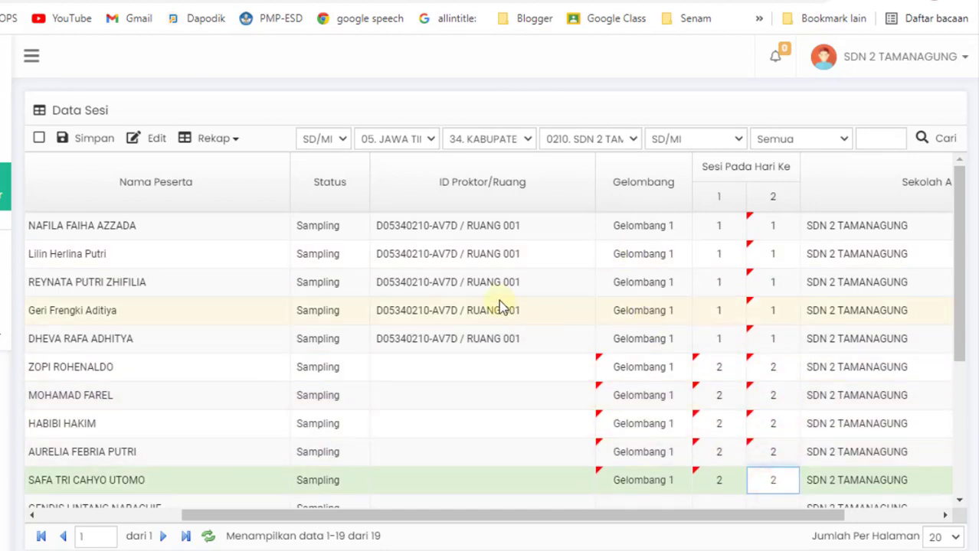
click(91, 149)
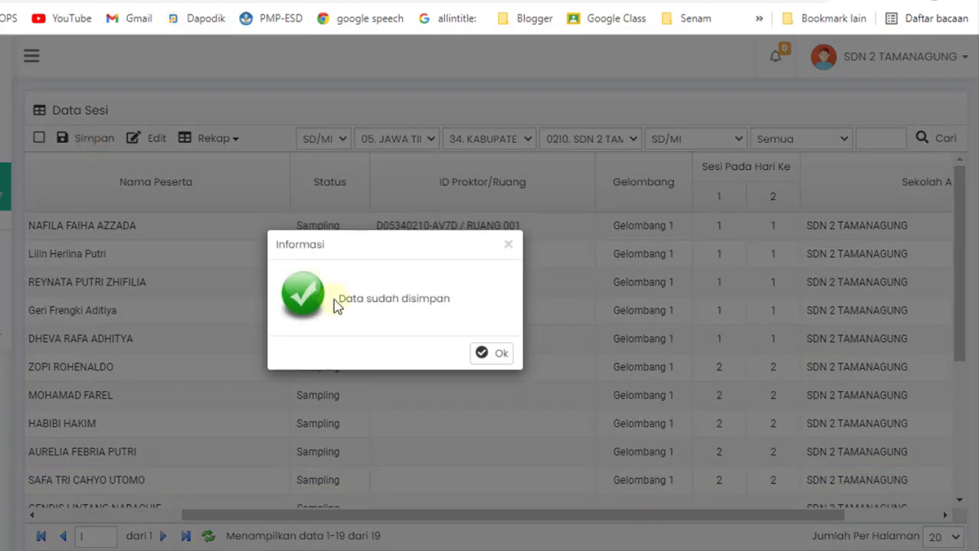
click(483, 354)
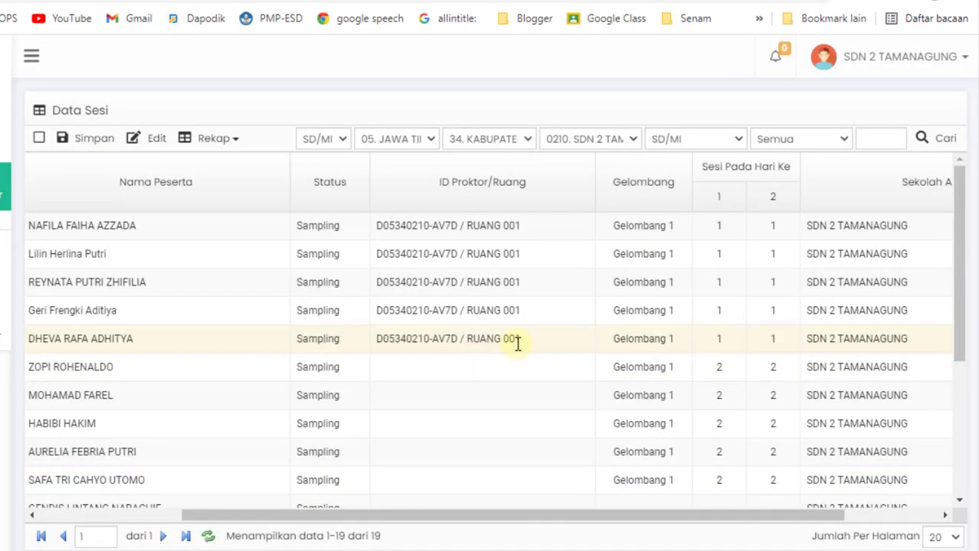
Look at the unassigned participants, then check the Gel. 2 session quotas in the Apk Pengaturan Sesi sheet of LATIHAN PENJADWALAN 1
scroll(520, 343, down, 5)
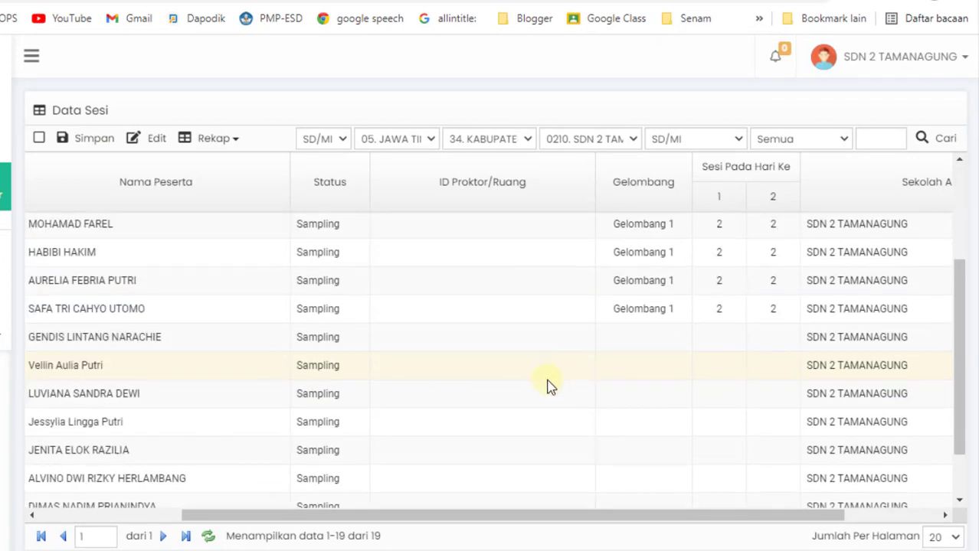
drag(585, 523, 431, 525)
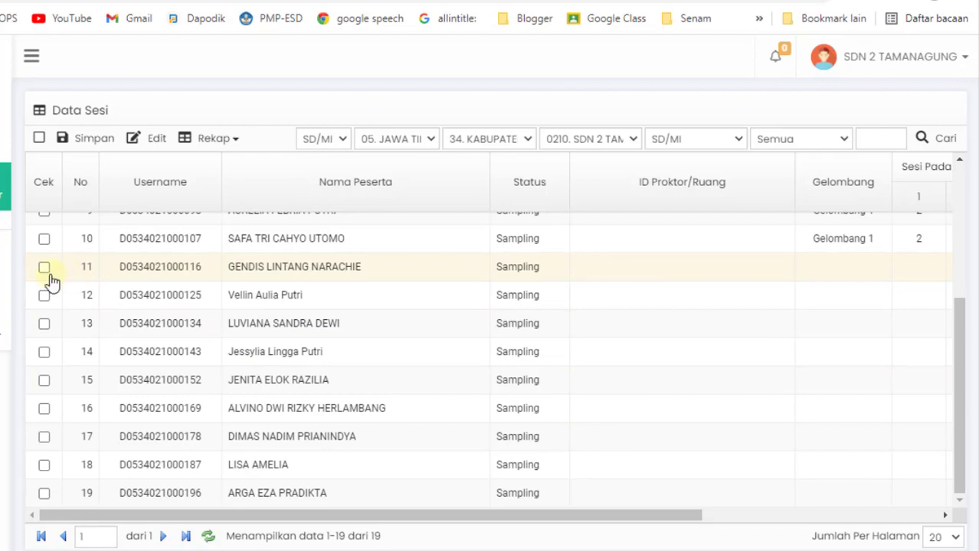
mouse_move(499, 547)
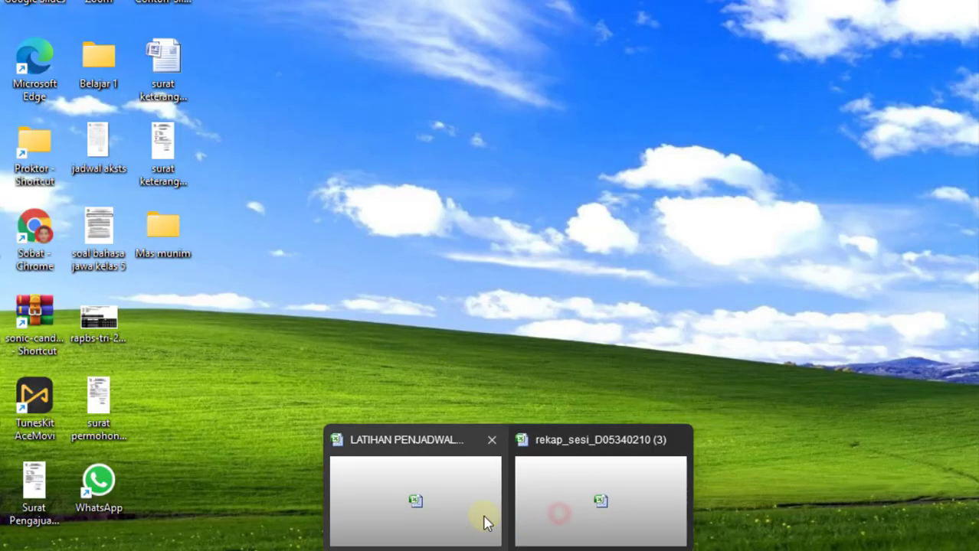
click(452, 510)
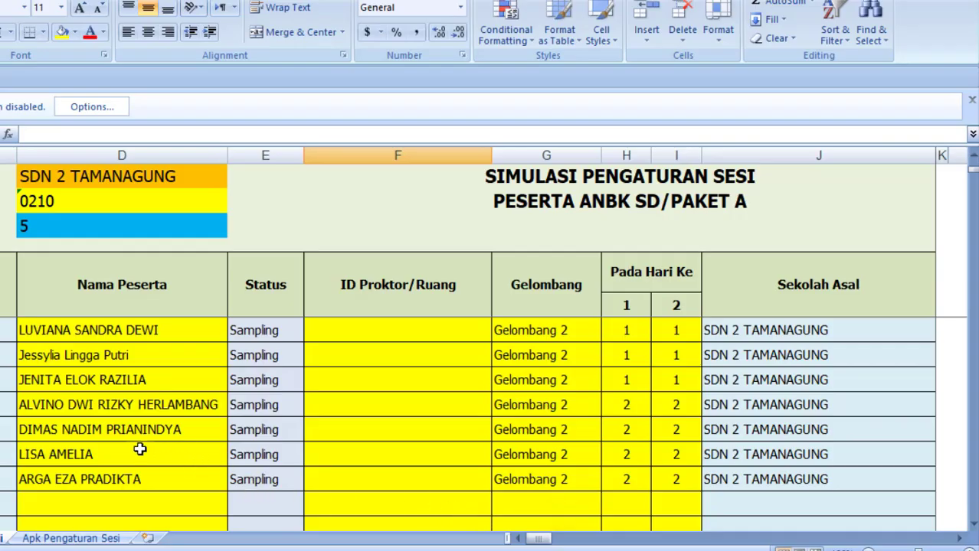
click(113, 538)
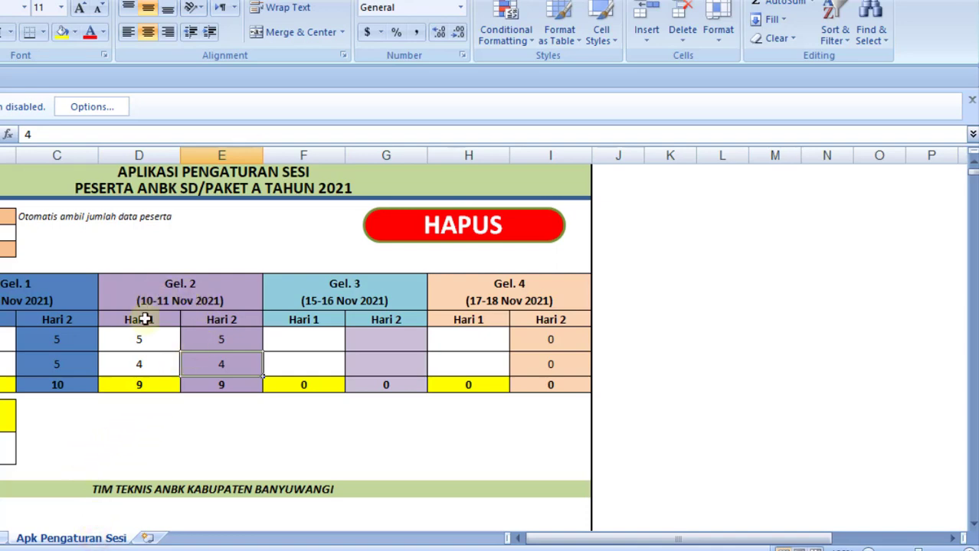
click(153, 341)
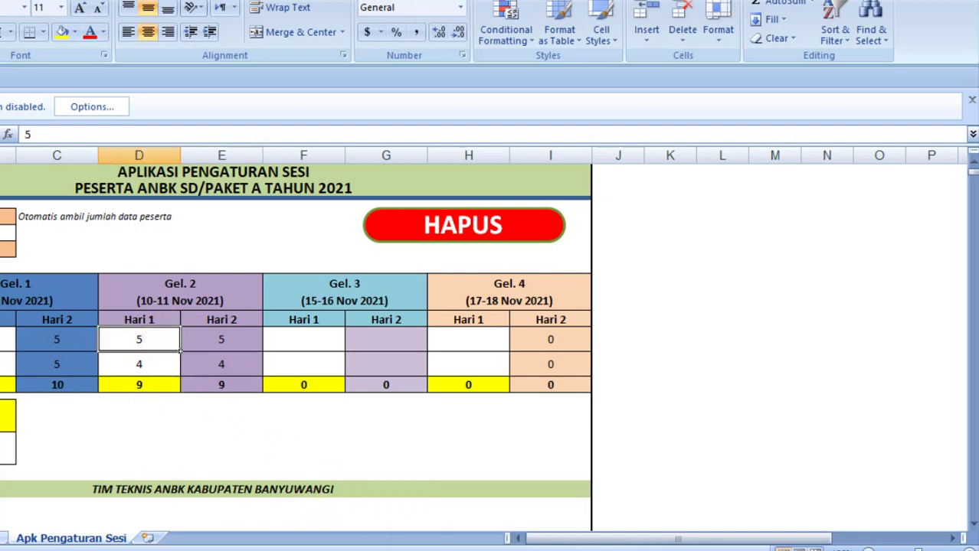
mouse_move(346, 540)
Return to Chrome and check participants 11 to 15 in the Data Sesi table
click(514, 540)
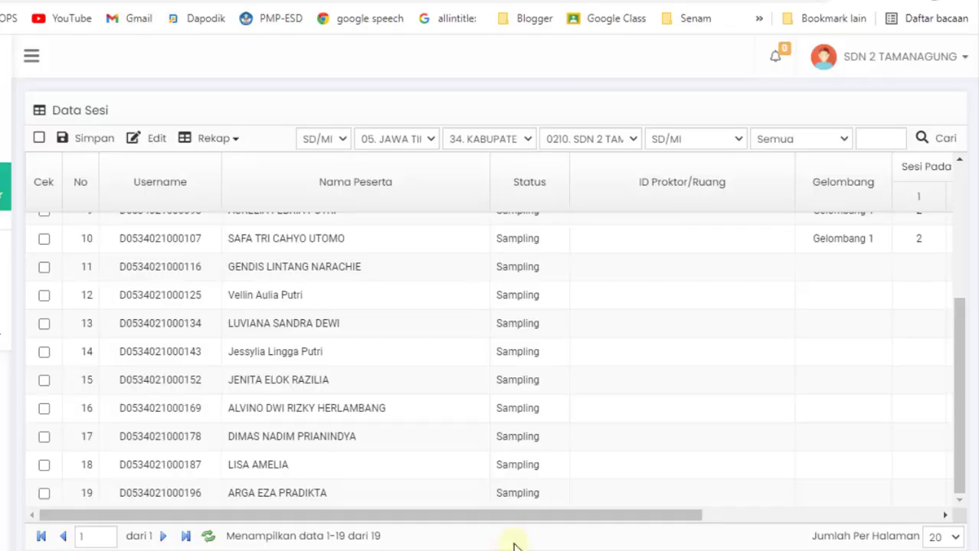
scroll(343, 400, up, 3)
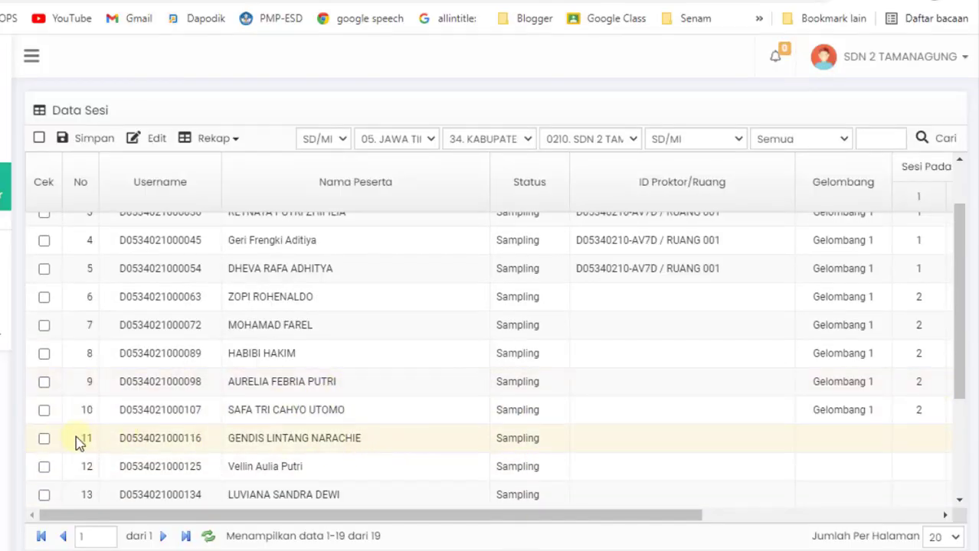
click(46, 440)
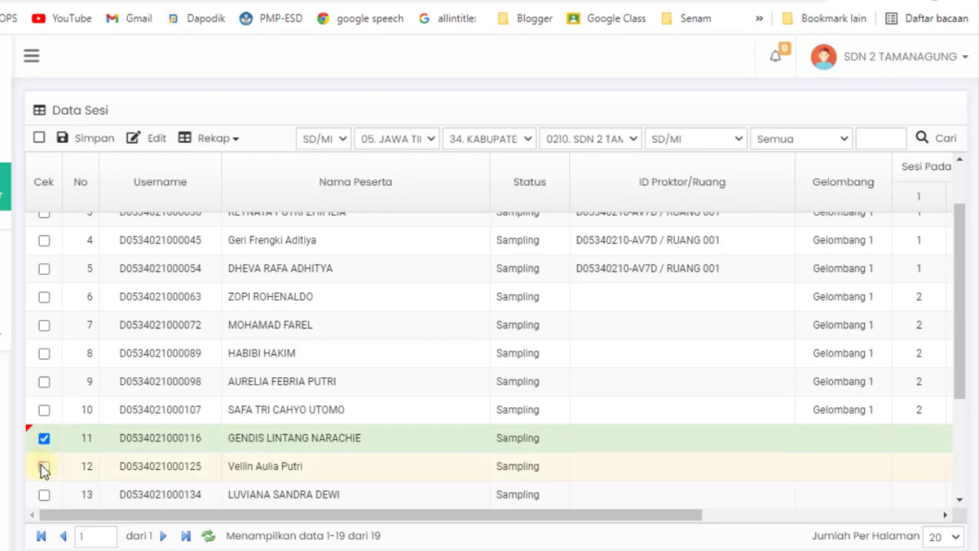
click(44, 466)
click(45, 496)
scroll(109, 463, down, 1)
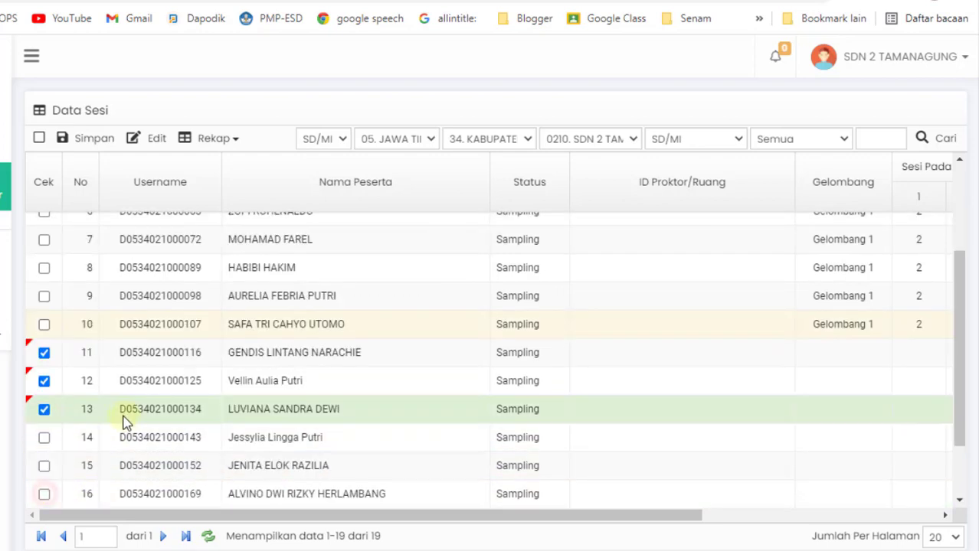
click(46, 439)
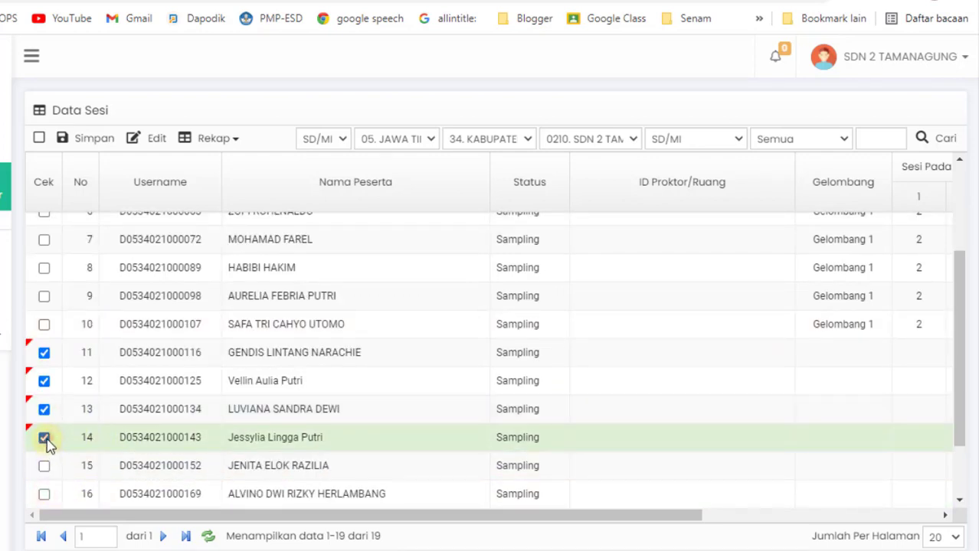
click(46, 465)
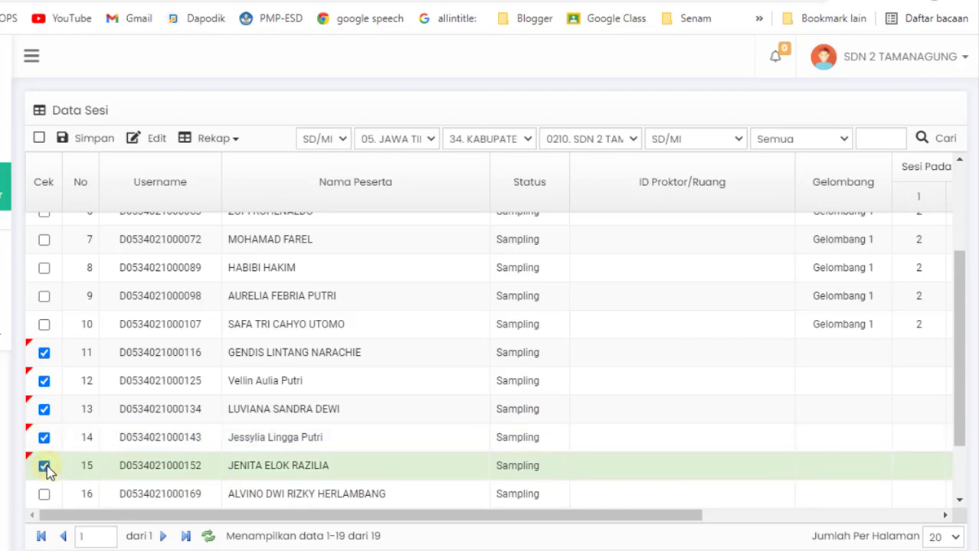
Assign the checked participants 11 to 15 to Gelombang 2 with session 1 on both days, and save
click(156, 141)
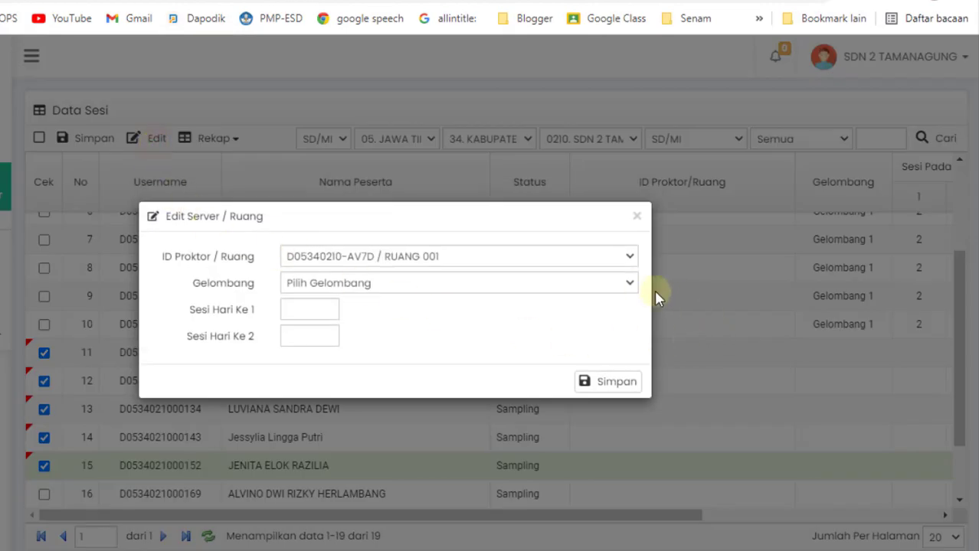
click(632, 285)
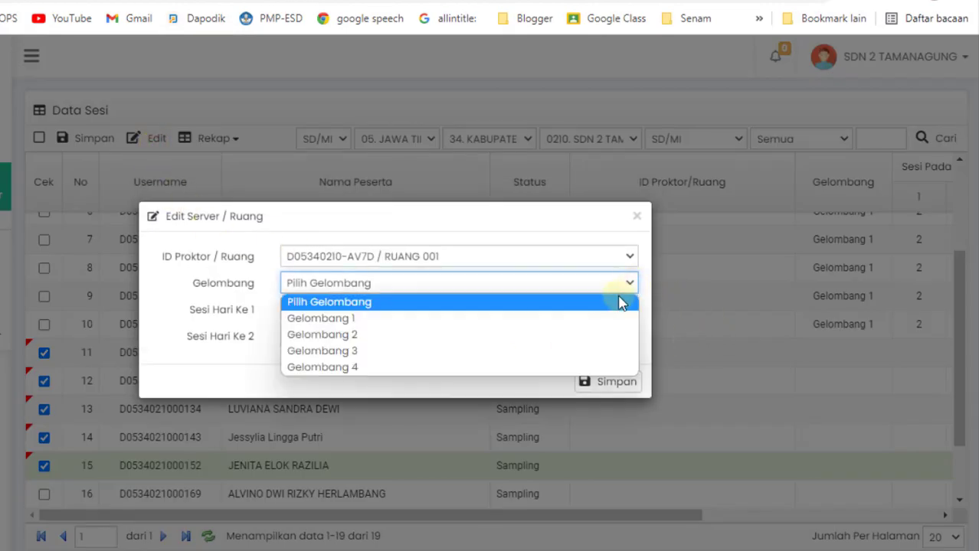
click(591, 335)
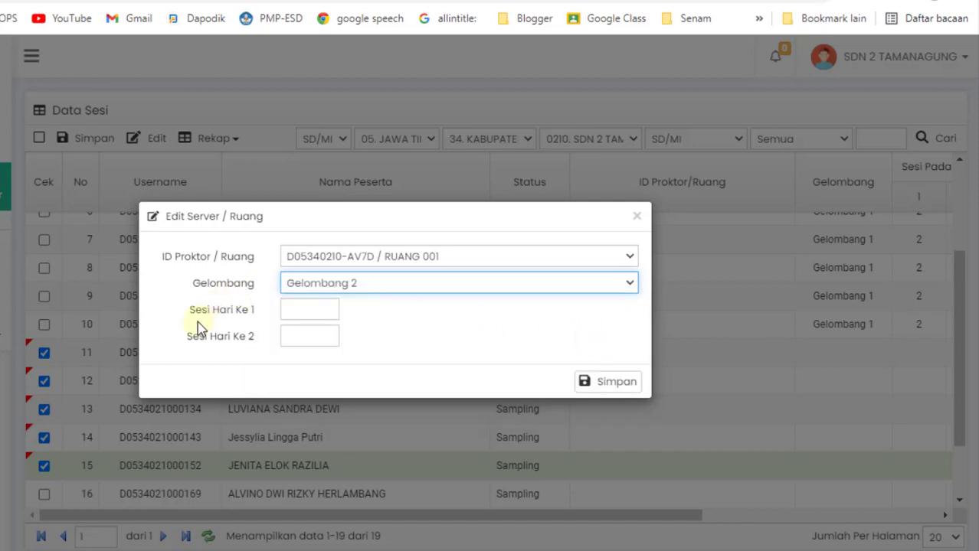
click(310, 311)
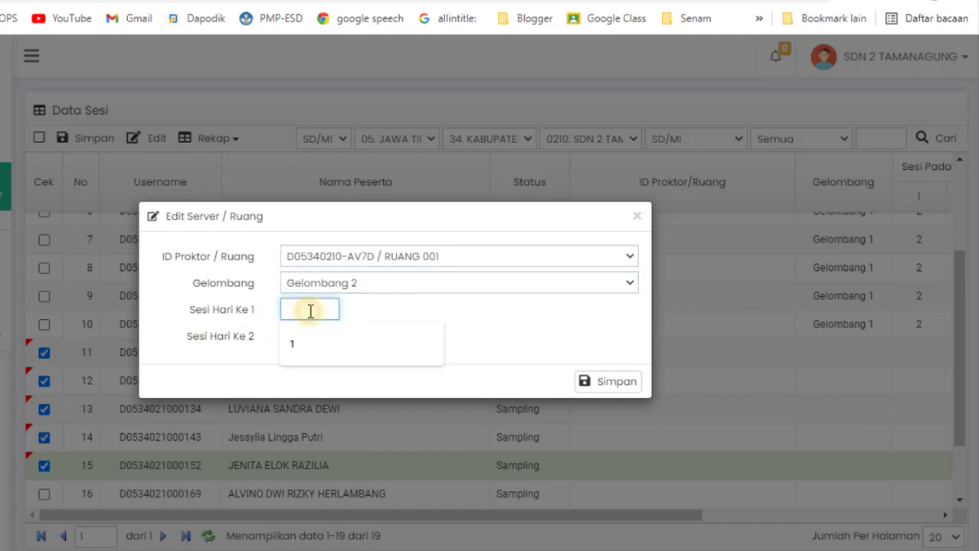
text(1)
click(309, 334)
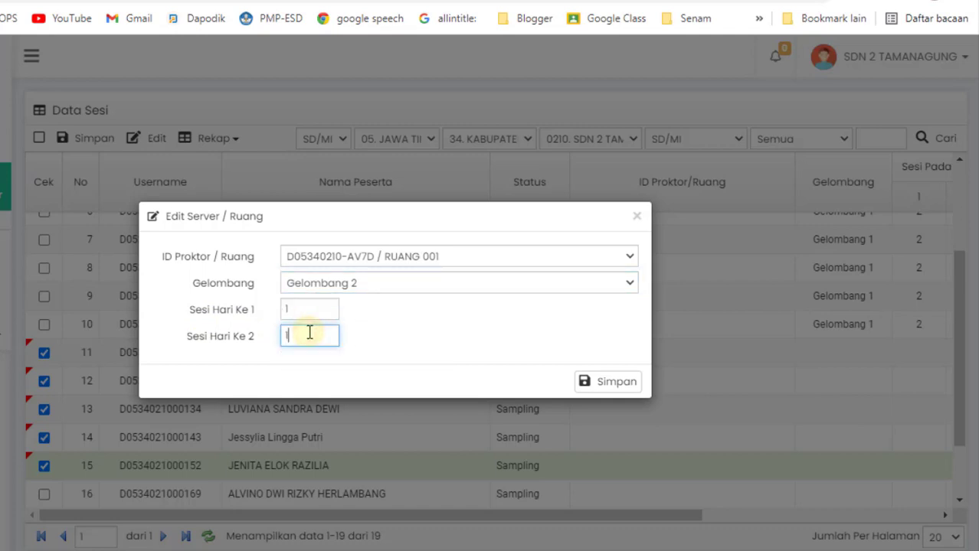
text(1)
click(618, 387)
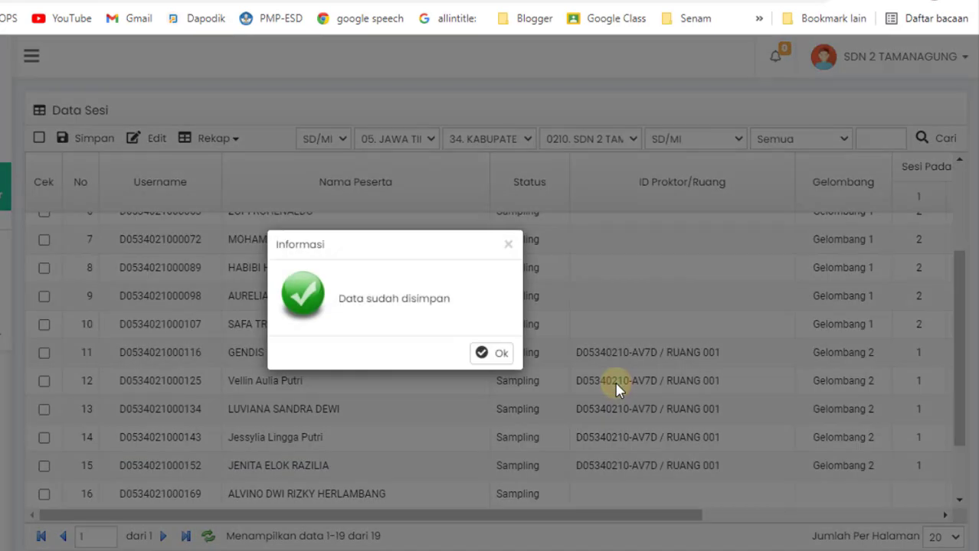
click(502, 357)
Check participants 16 to 19 in the Data Sesi table
drag(579, 520, 500, 519)
scroll(422, 397, down, 2)
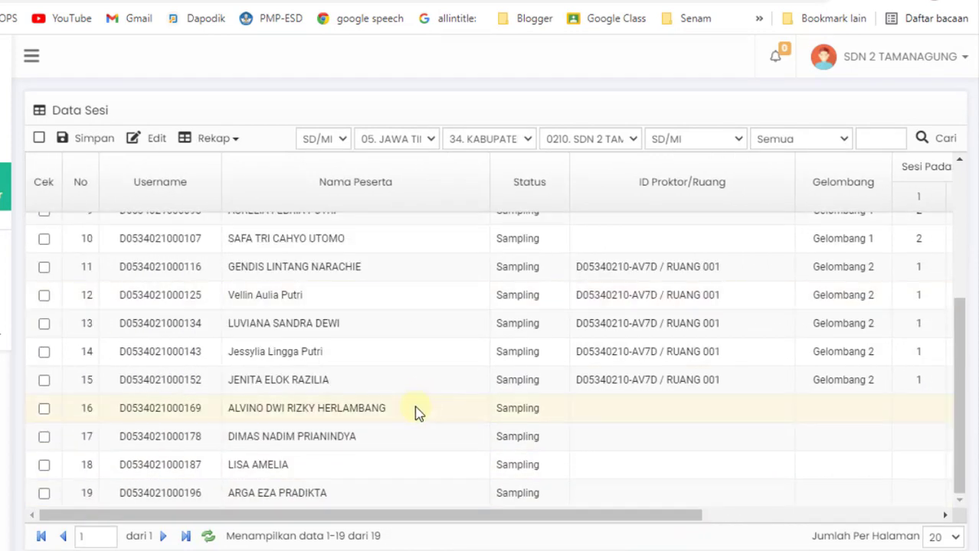
click(47, 494)
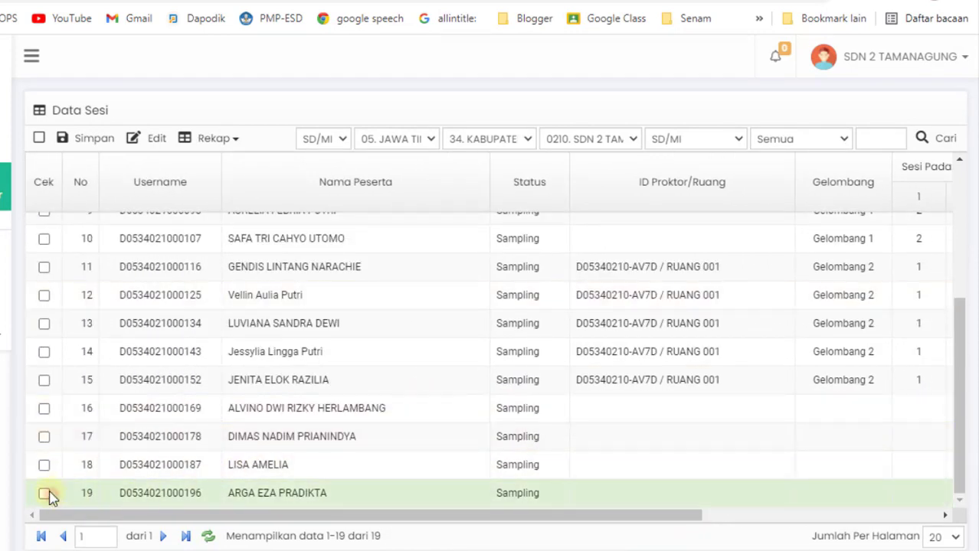
click(44, 465)
click(44, 436)
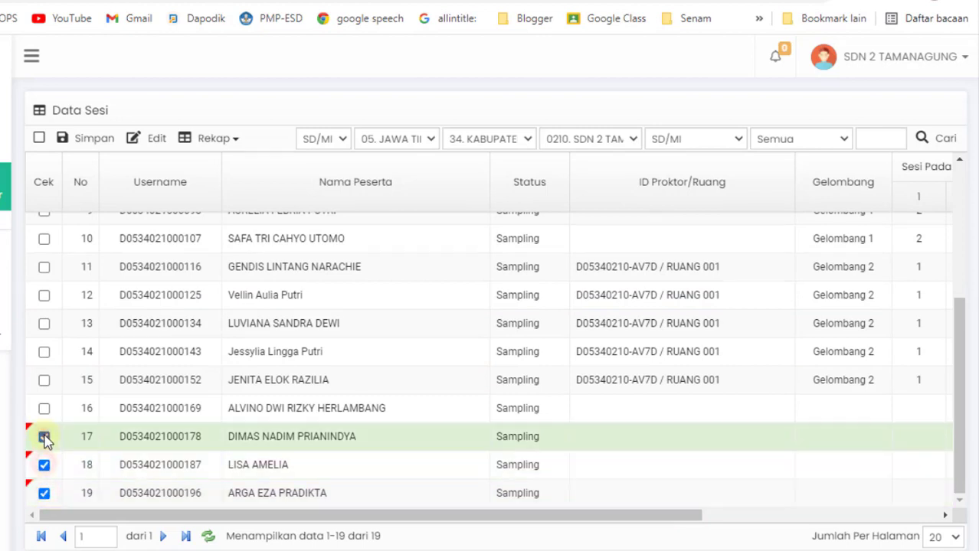
click(44, 409)
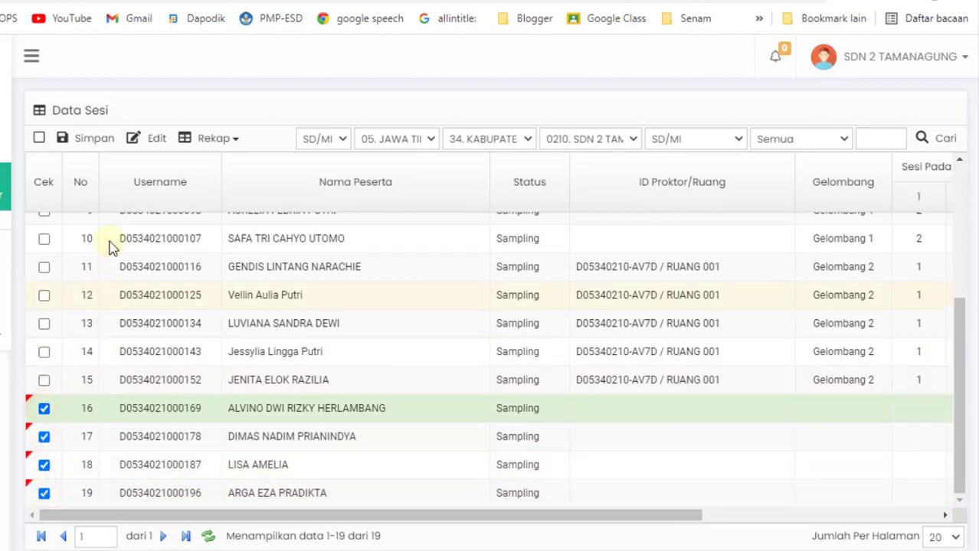
Assign the checked participants 16 to 19 to Gelombang 2 with session 2 on both days, and save
click(145, 144)
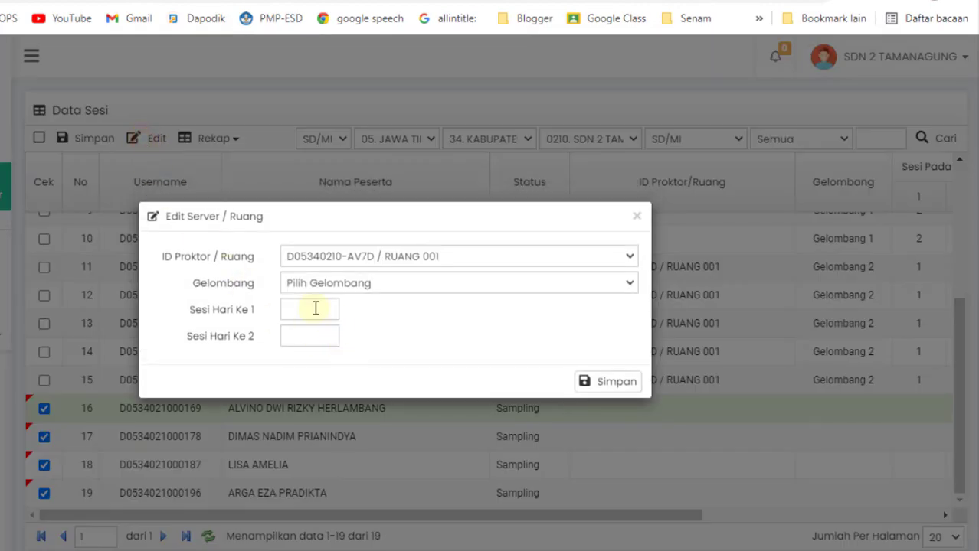
click(630, 287)
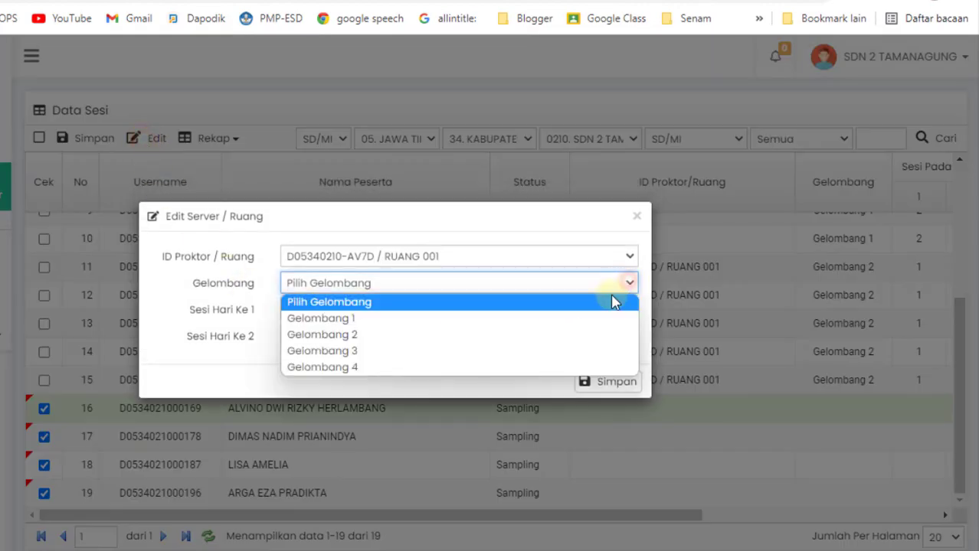
click(564, 337)
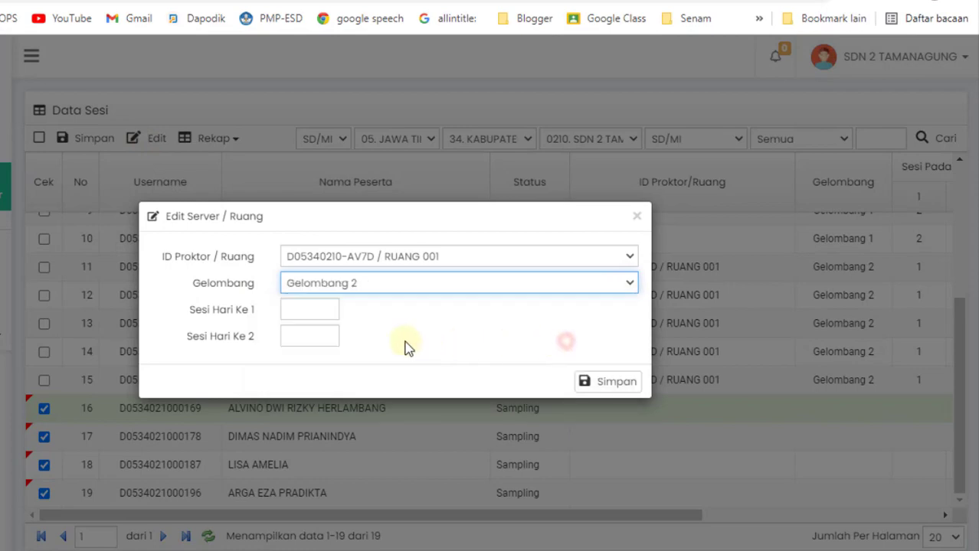
click(327, 310)
text(2)
click(328, 337)
text(2)
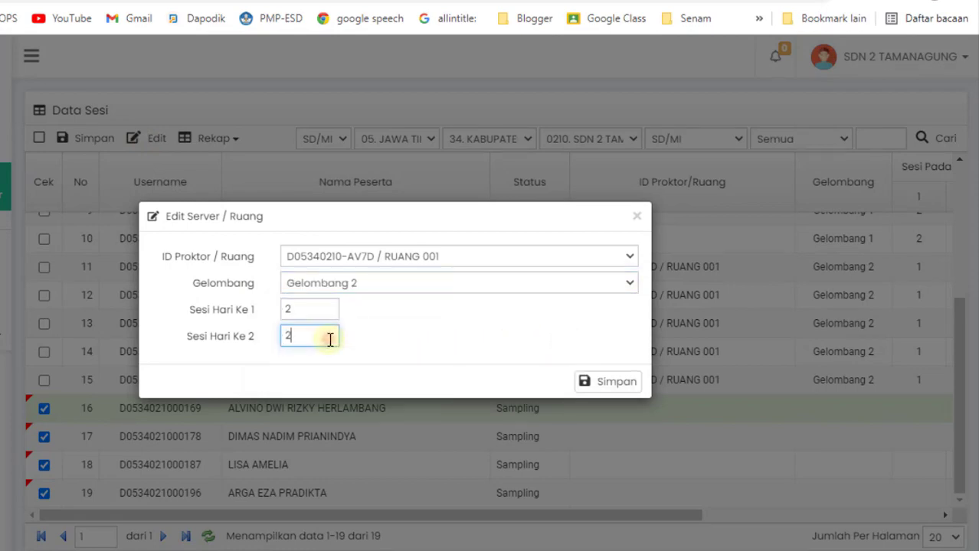
click(605, 383)
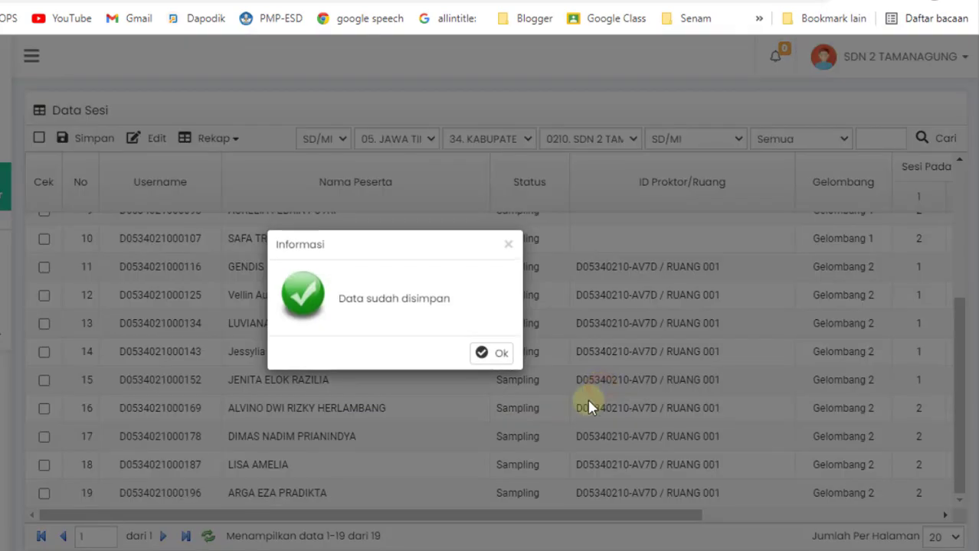
click(501, 353)
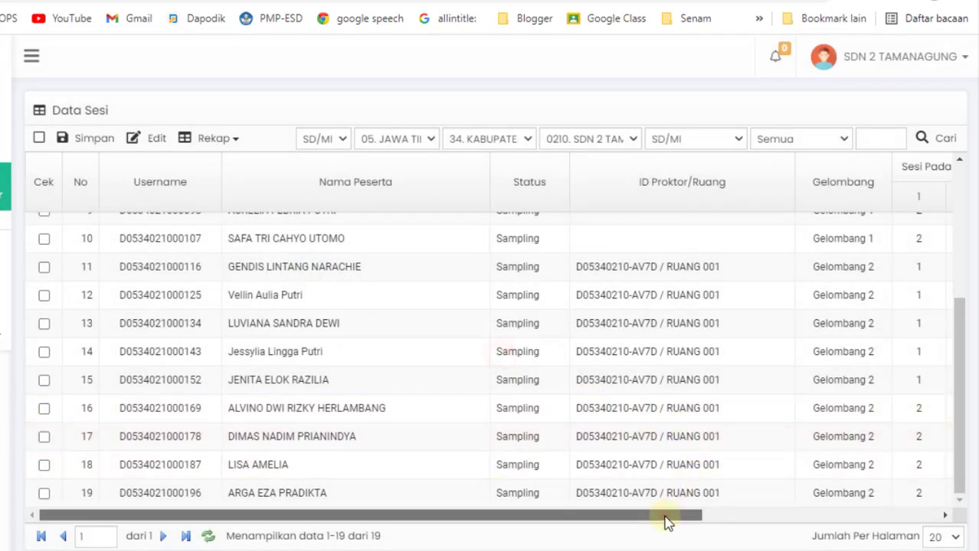
Set the proctor/room of each of participants 6 to 10 to RUANG 001 and save the table changes
drag(673, 517, 694, 507)
scroll(771, 435, up, 3)
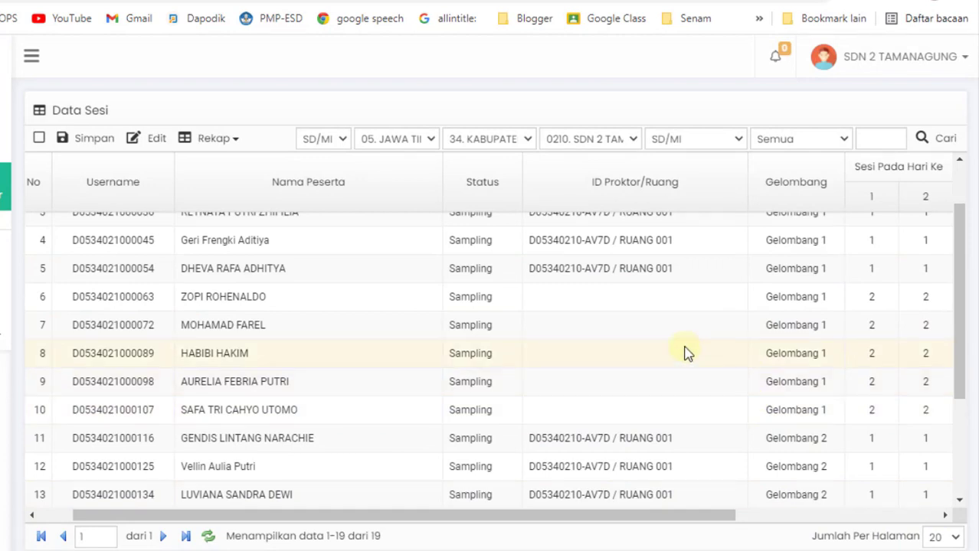
click(681, 303)
click(676, 328)
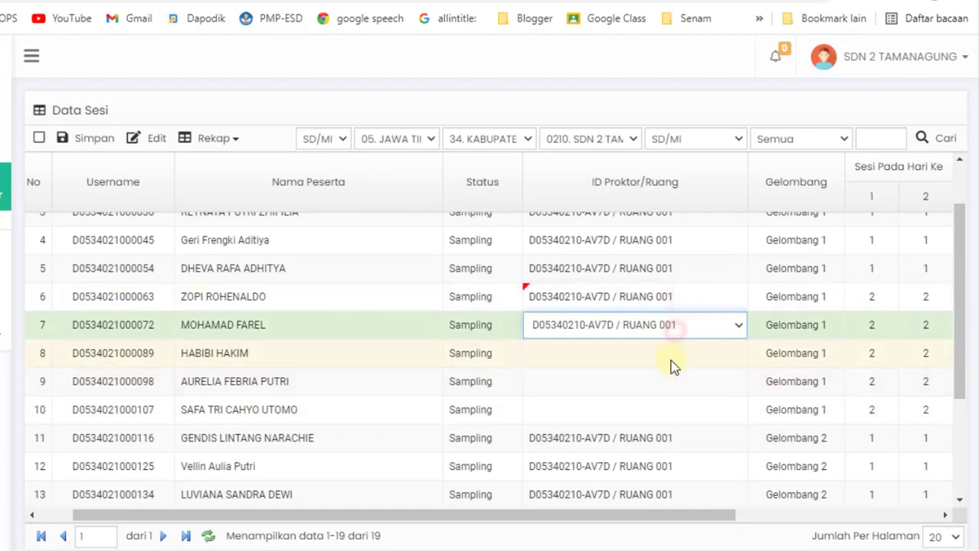
click(672, 357)
click(672, 380)
click(660, 413)
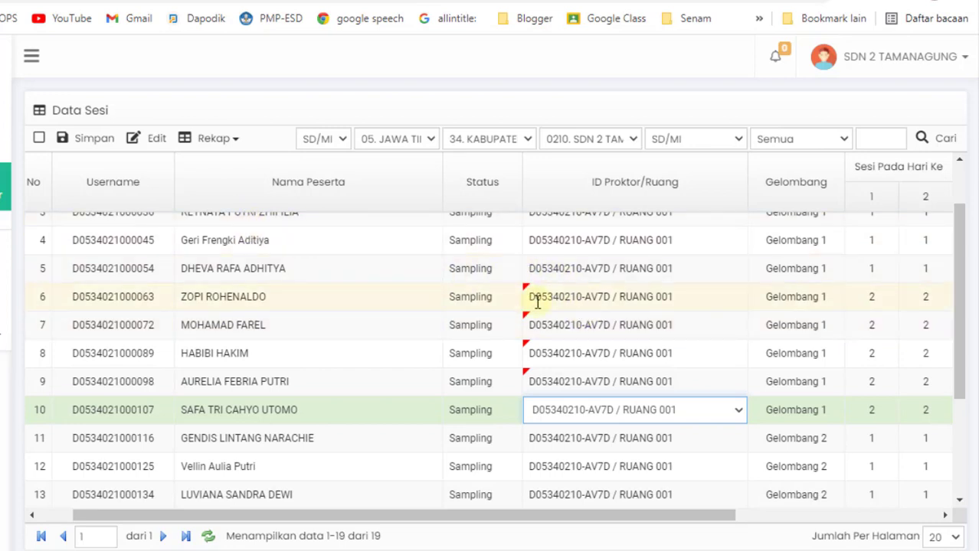
click(104, 141)
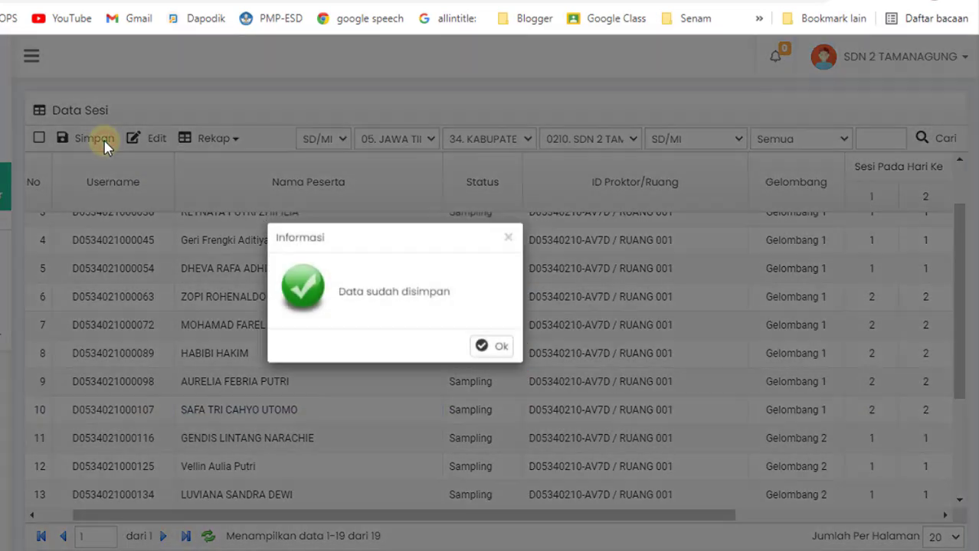
click(498, 353)
Review the room, wave, session and school columns for all participants in the Data Sesi table
scroll(356, 264, down, 3)
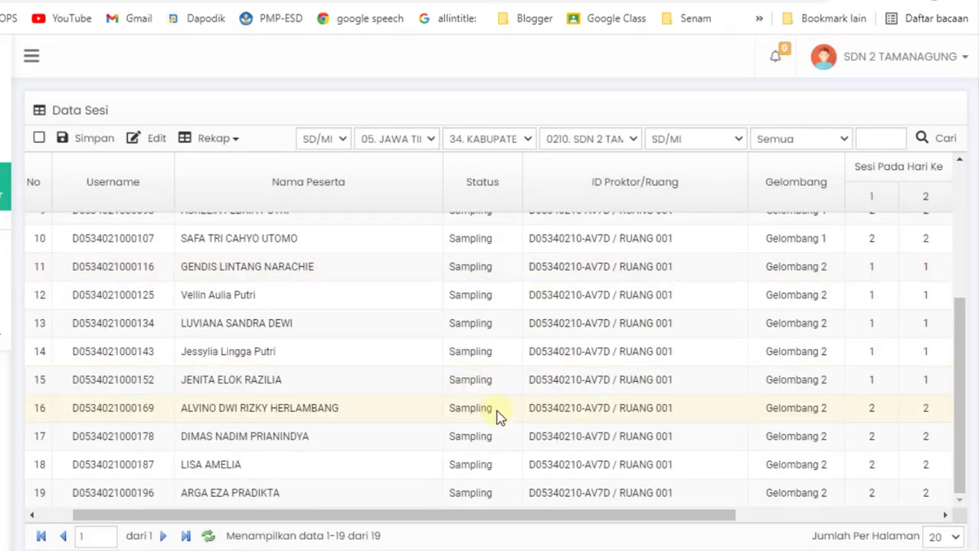
drag(461, 517, 684, 518)
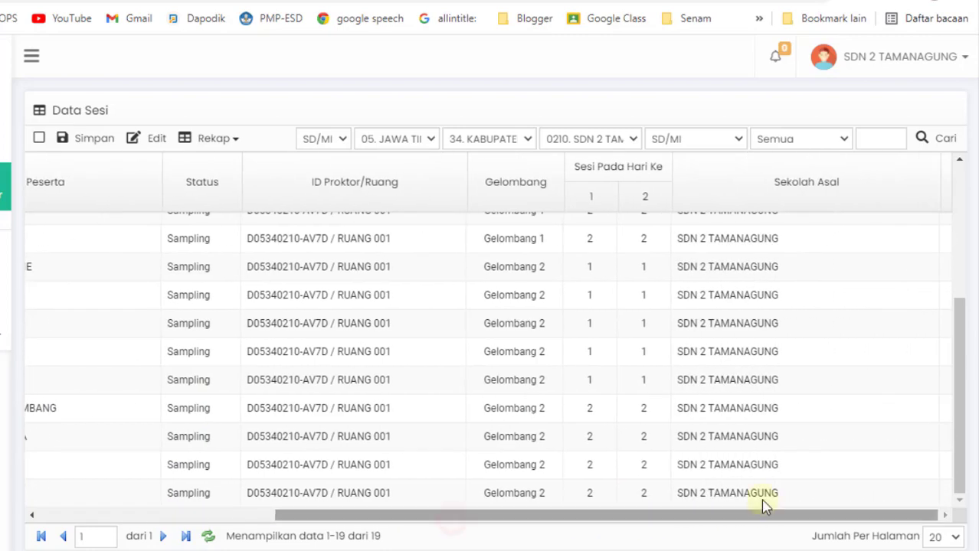
scroll(758, 475, up, 4)
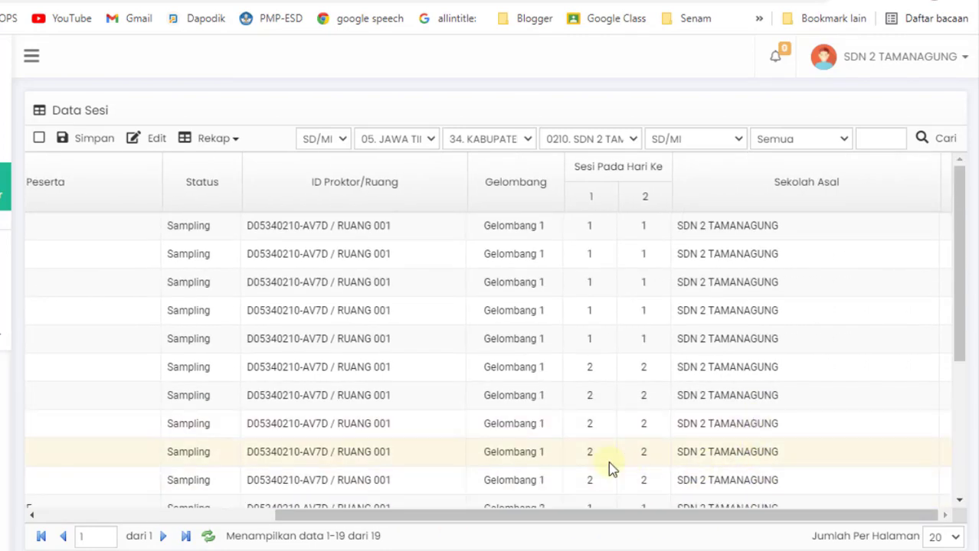